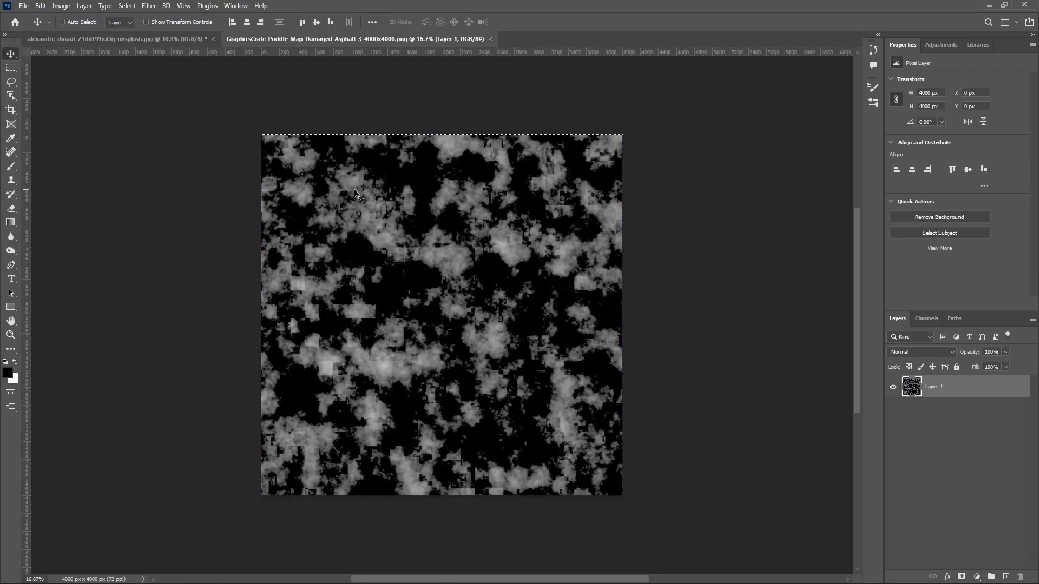
Step: Switch to the street photo, add a new empty layer, and open the Vanishing Point filter
{"action": "key", "text": "ctrl+Tab"}
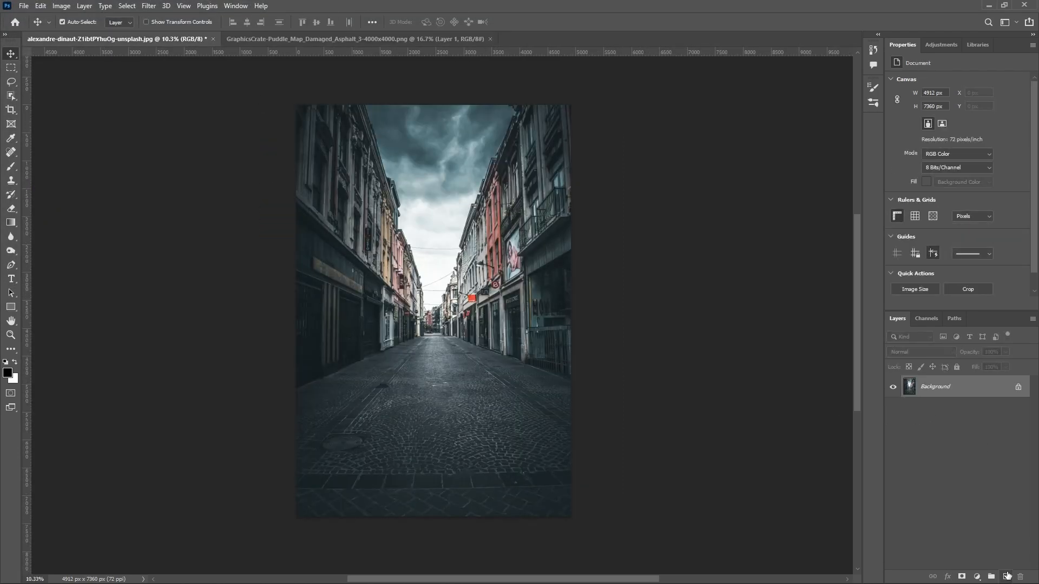
{"action": "left_click", "coordinate": [1006, 576]}
{"action": "left_click", "coordinate": [149, 6]}
{"action": "left_click", "coordinate": [165, 120]}
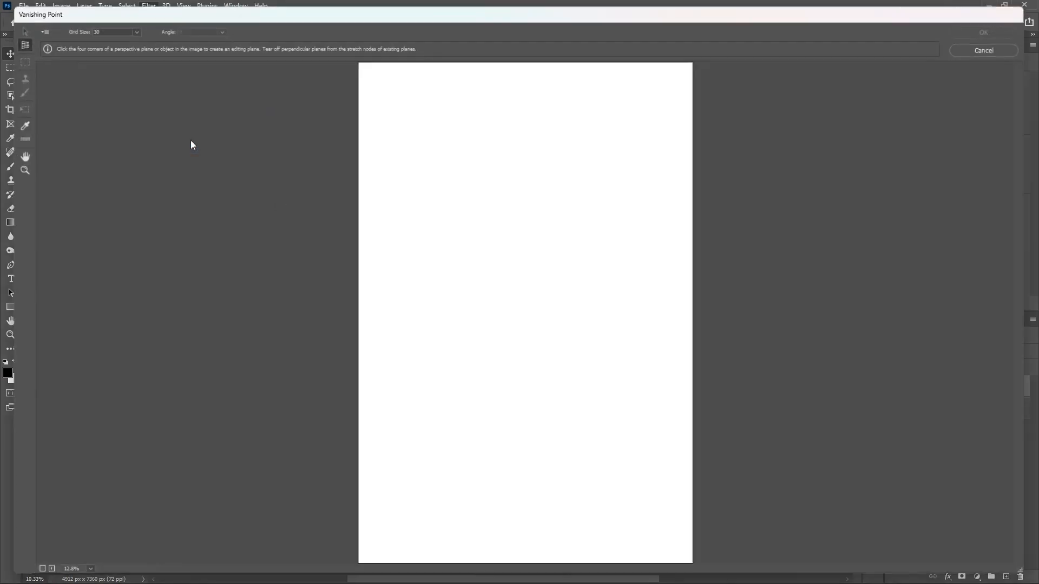
Step: Draw a four-corner perspective plane across the road and align its near corners with the edges of the buildings
{"action": "scroll", "coordinate": [498, 335], "scroll_direction": "down", "scroll_amount": 1}
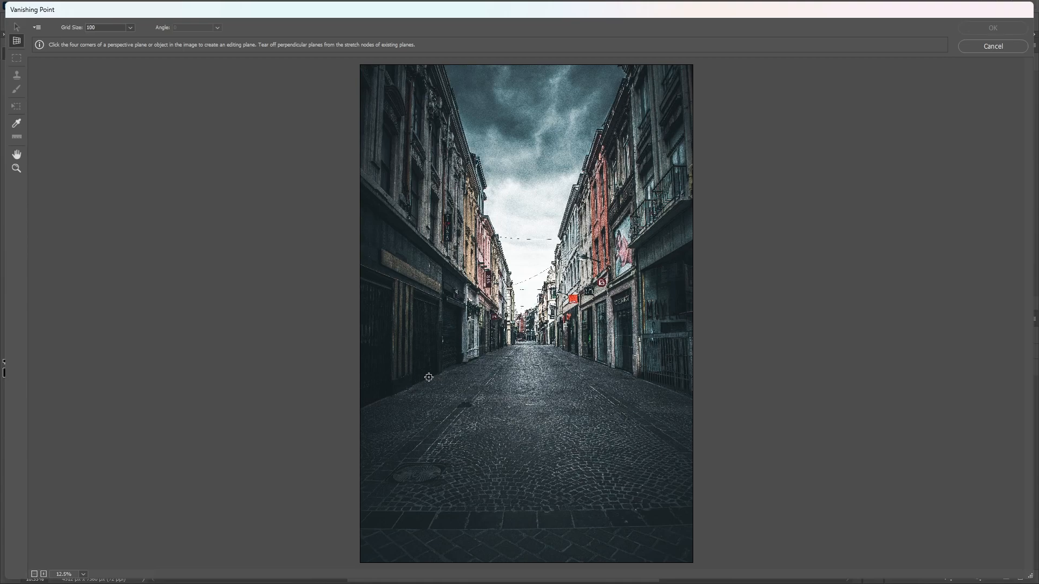
{"action": "left_click", "coordinate": [412, 384]}
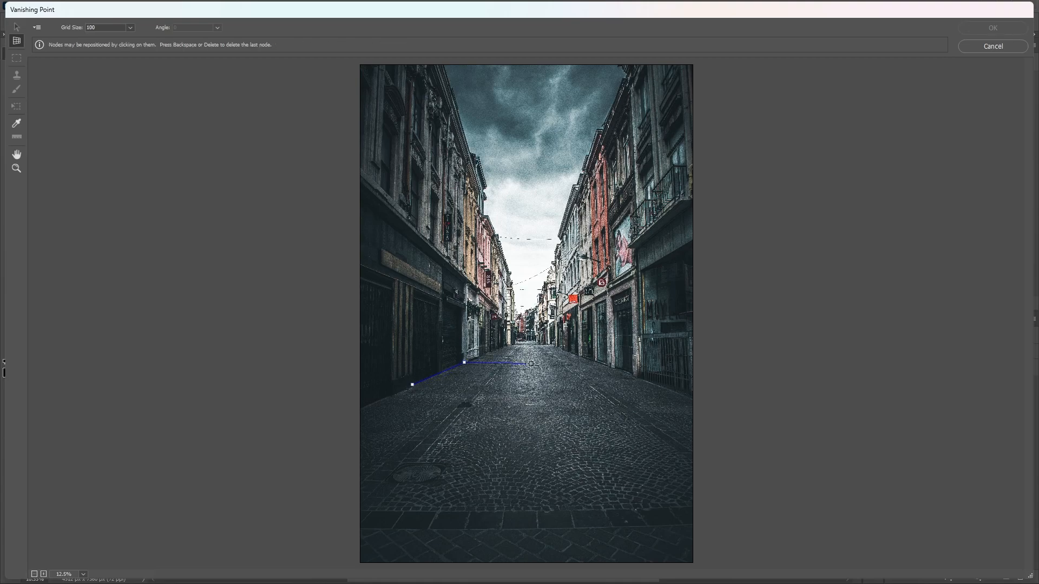
{"action": "left_click", "coordinate": [606, 364]}
{"action": "left_click", "coordinate": [659, 387]}
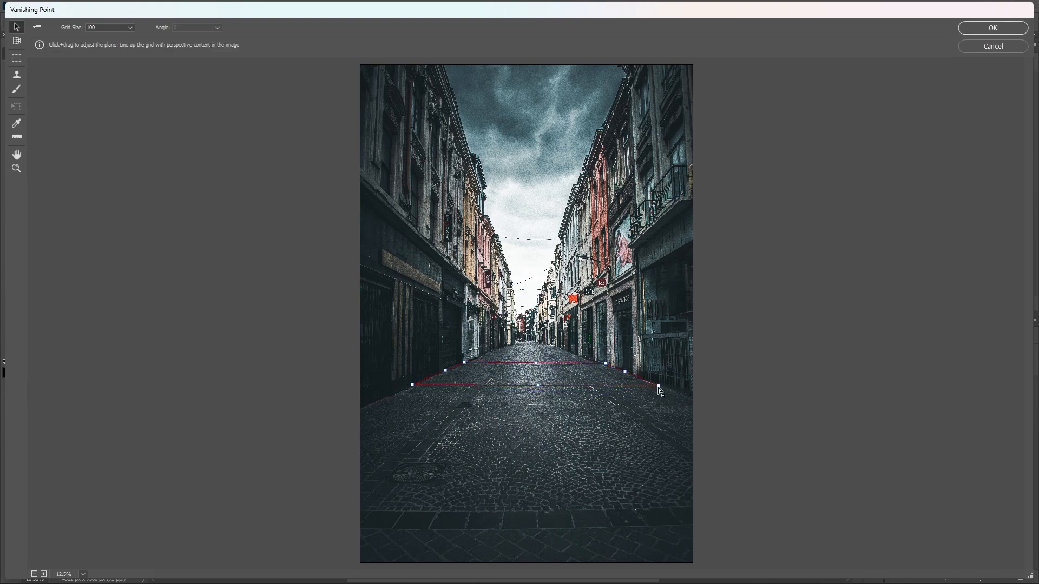
{"action": "key", "text": "ctrl+plus"}
{"action": "left_click_drag", "start_coordinate": [798, 458], "coordinate": [799, 456]}
{"action": "left_click_drag", "start_coordinate": [298, 455], "coordinate": [300, 452]}
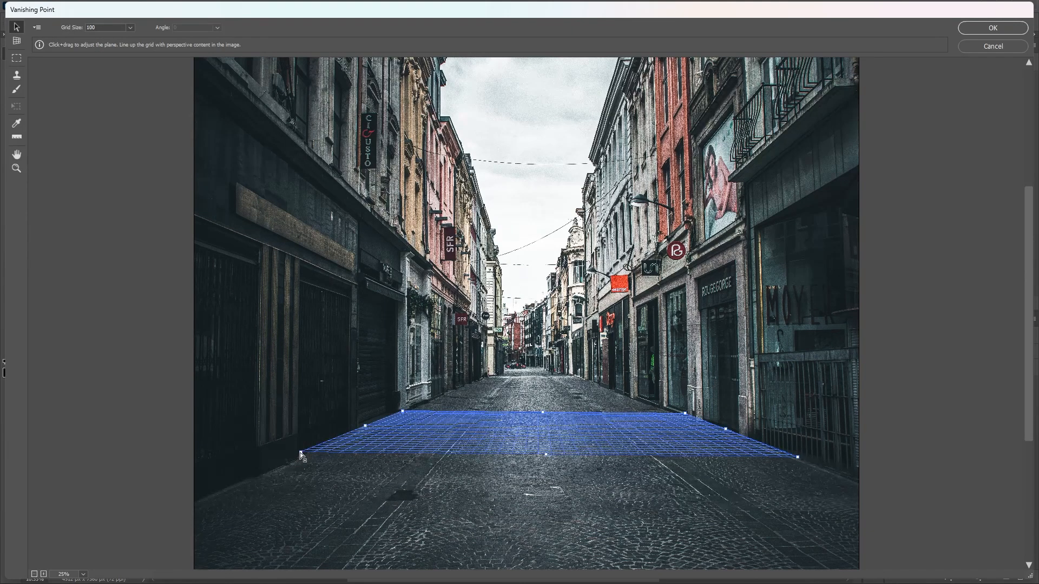
Step: Extend the near edge of the perspective plane beyond the lower border of the photo
{"action": "scroll", "coordinate": [466, 463], "scroll_direction": "down", "scroll_amount": 1}
{"action": "key", "text": "ctrl+minus"}
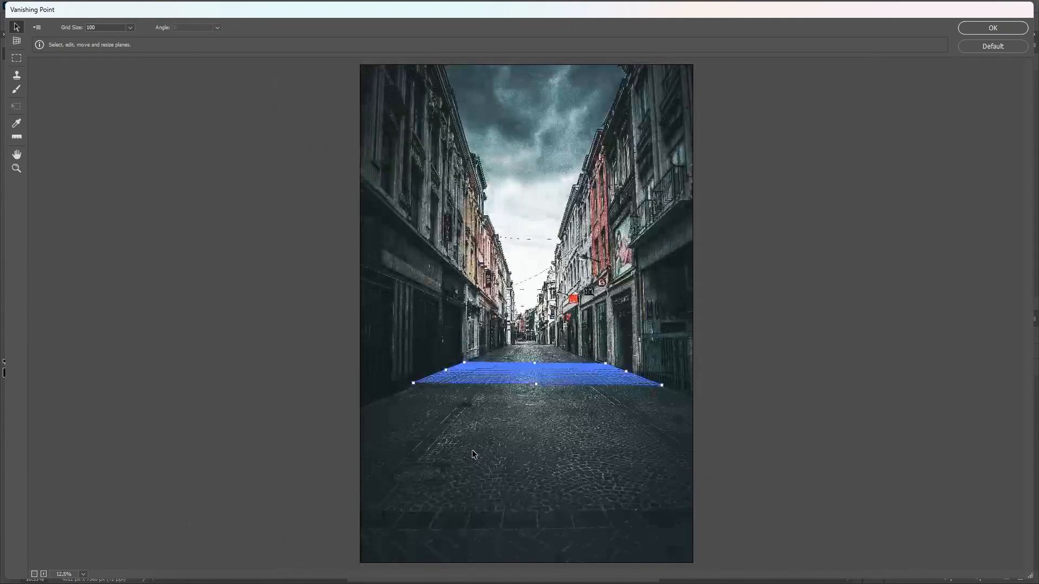
{"action": "key", "text": "ctrl+minus"}
{"action": "left_click_drag", "start_coordinate": [530, 349], "coordinate": [777, 555]}
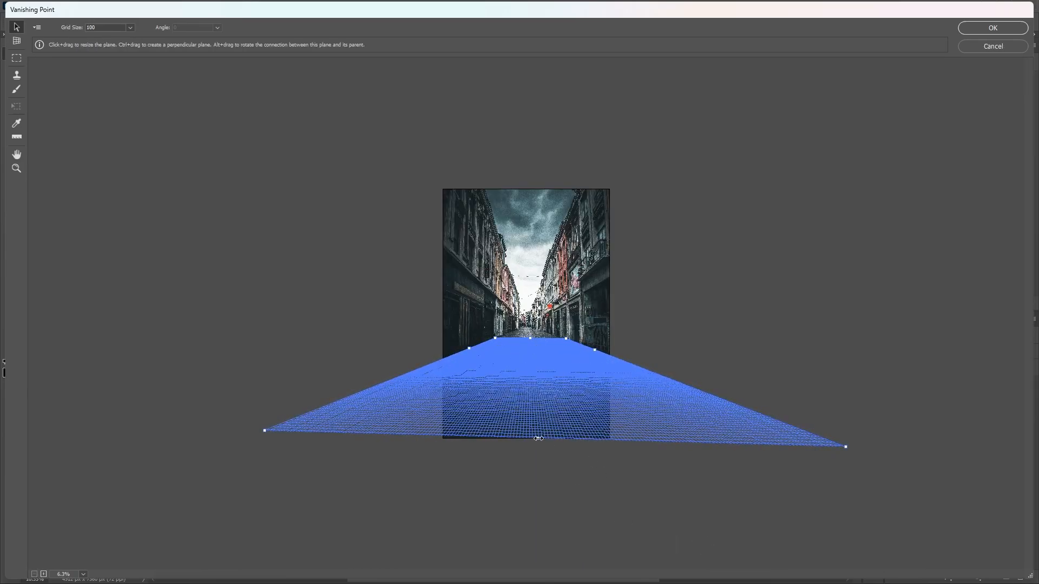
{"action": "left_click_drag", "start_coordinate": [537, 438], "coordinate": [543, 447]}
Step: Extend the plane's far edge to the distant end of the street and apply the Vanishing Point plane
{"action": "key", "text": "ctrl+plus"}
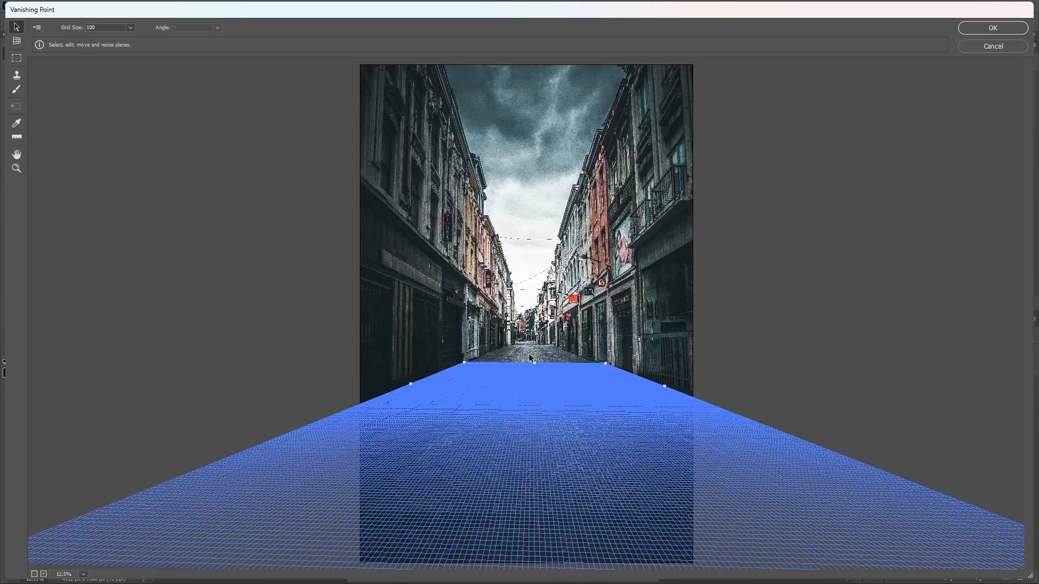
{"action": "key", "text": "ctrl+plus"}
{"action": "left_click_drag", "start_coordinate": [538, 410], "coordinate": [527, 364]}
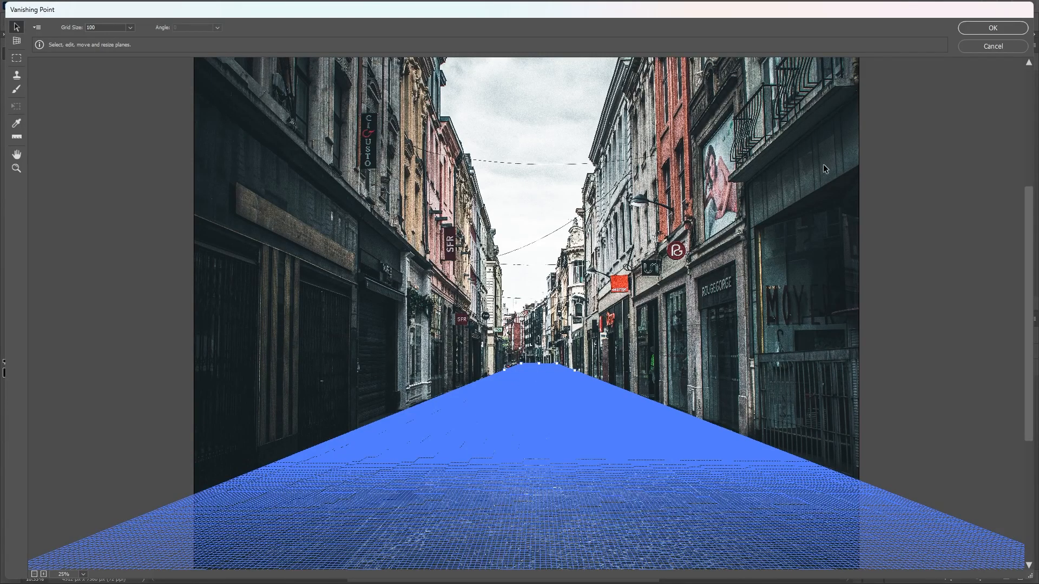
{"action": "key", "text": "ctrl+minus"}
{"action": "key", "text": "ctrl+minus"}
{"action": "key", "text": "Return"}
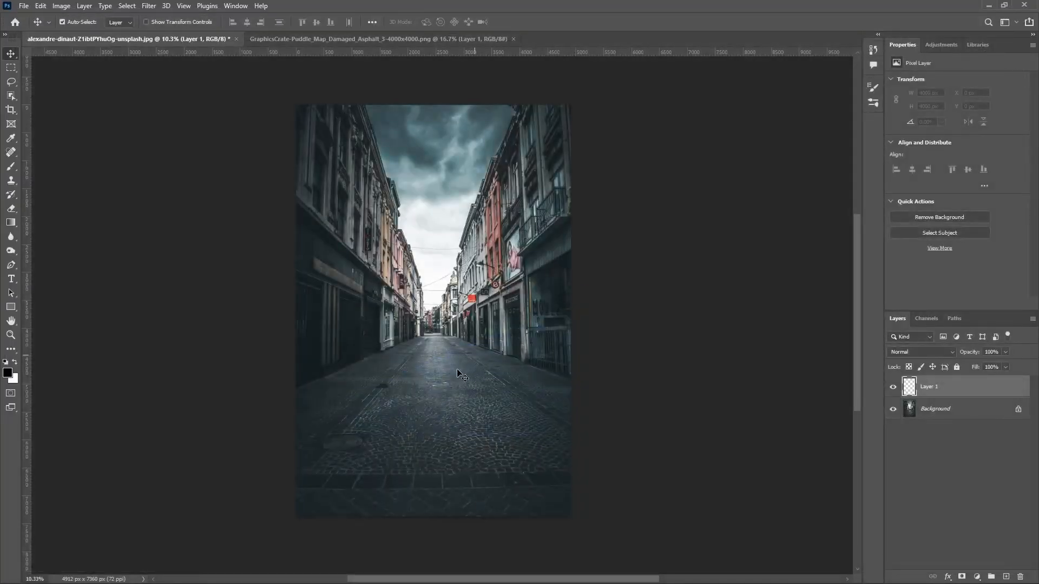
Step: Reopen Vanishing Point on the new layer and paste the copied puddle map onto the road plane
{"action": "left_click", "coordinate": [303, 38]}
{"action": "left_click", "coordinate": [177, 38]}
{"action": "left_click", "coordinate": [147, 5]}
{"action": "left_click", "coordinate": [168, 179]}
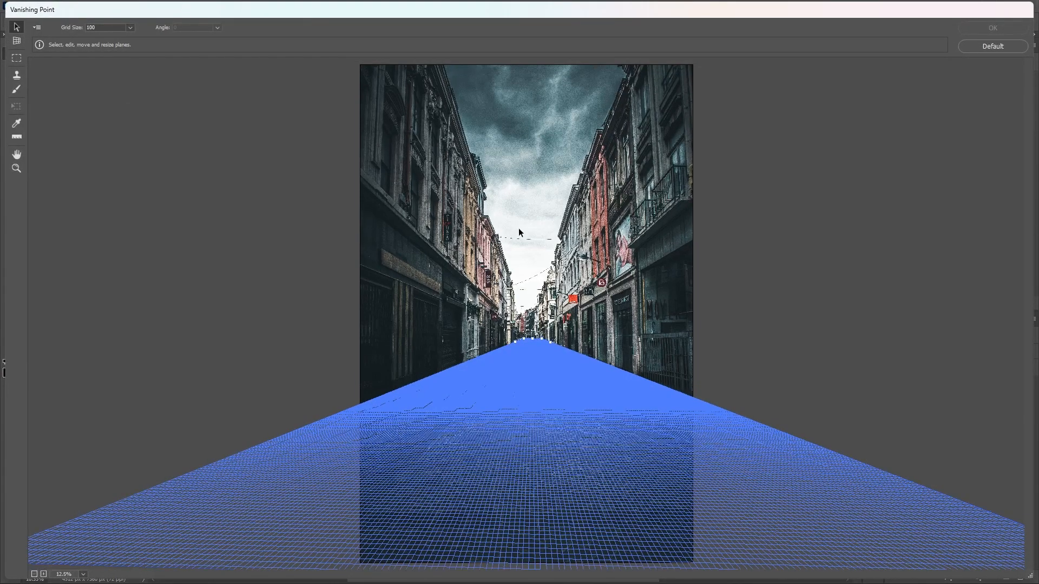
{"action": "key", "text": "ctrl+minus"}
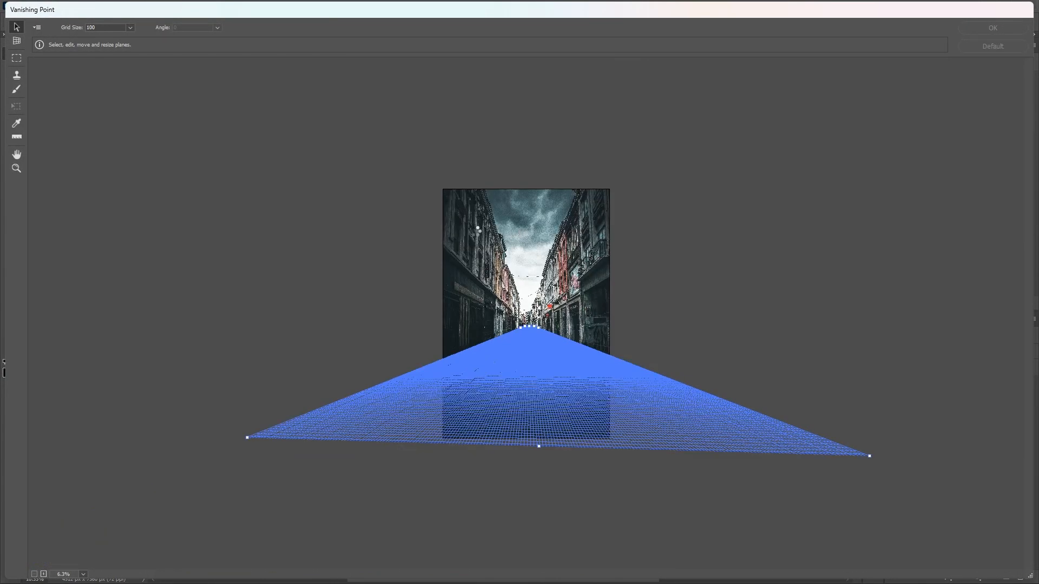
{"action": "key", "text": "ctrl+v"}
{"action": "left_click_drag", "start_coordinate": [507, 247], "coordinate": [511, 362]}
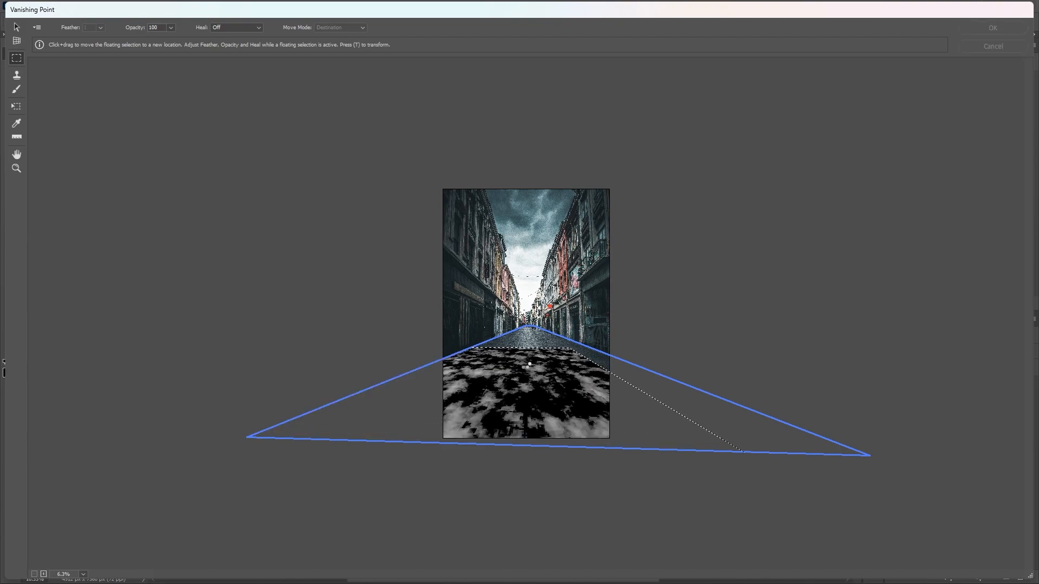
Step: Transform the pasted puddle map so that it spans the full width of the road plane
{"action": "key", "text": "t"}
{"action": "left_click_drag", "start_coordinate": [598, 365], "coordinate": [627, 361]}
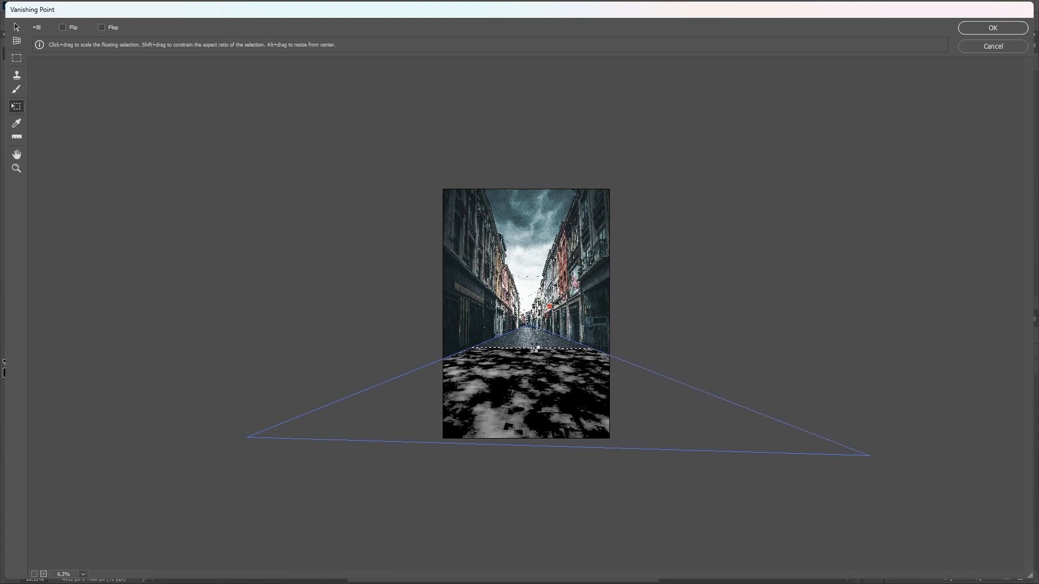
{"action": "left_click_drag", "start_coordinate": [534, 349], "coordinate": [533, 351]}
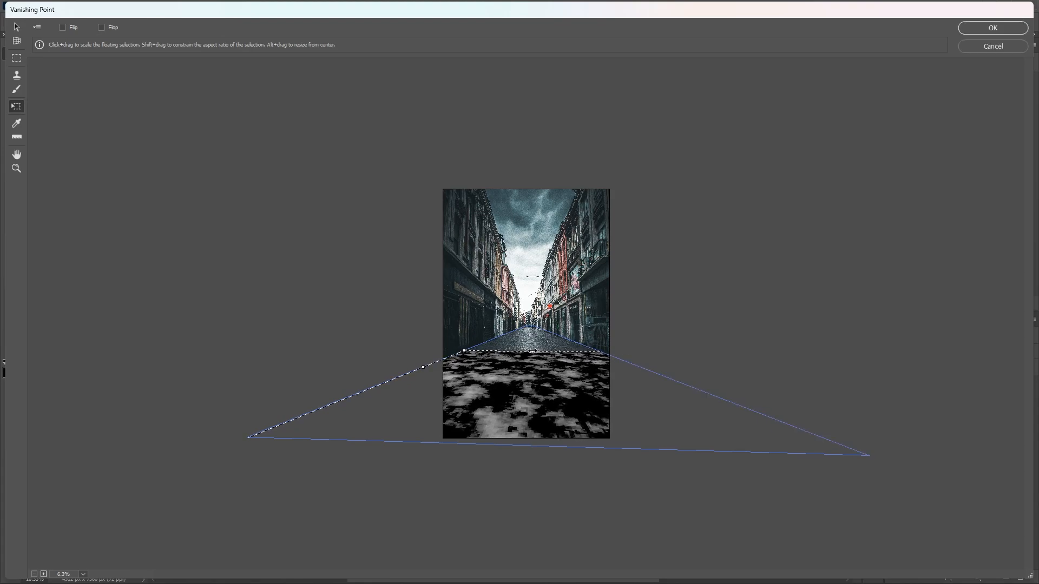
{"action": "mouse_move", "coordinate": [536, 418]}
{"action": "left_mouse_down"}
{"action": "mouse_move", "coordinate": [521, 420]}
{"action": "mouse_move", "coordinate": [533, 419]}
{"action": "left_mouse_up"}
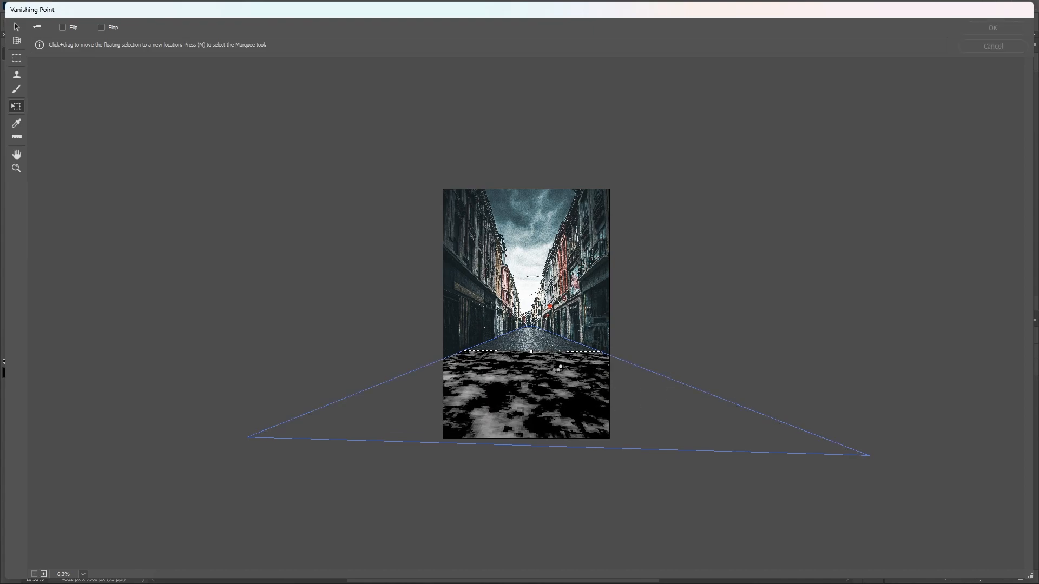
{"action": "left_click_drag", "start_coordinate": [531, 351], "coordinate": [532, 346]}
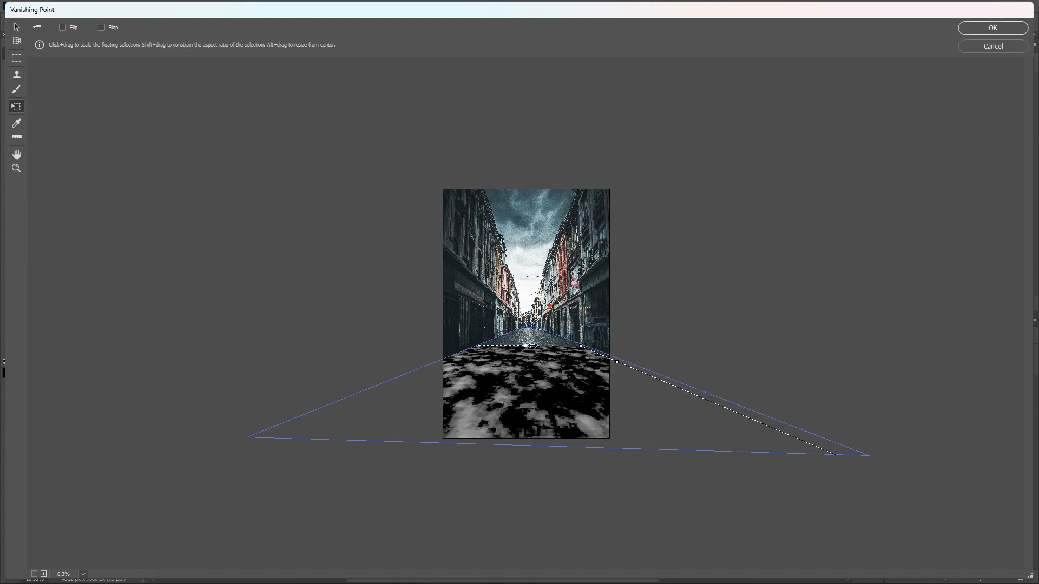
{"action": "left_click_drag", "start_coordinate": [624, 361], "coordinate": [628, 360]}
Step: Duplicate the puddle map along the perspective plane to cover the road towards the far end of the street
{"action": "key", "text": "ctrl+plus"}
{"action": "key", "text": "h"}
{"action": "key", "text": "m"}
{"action": "key", "text": "ctrl+plus"}
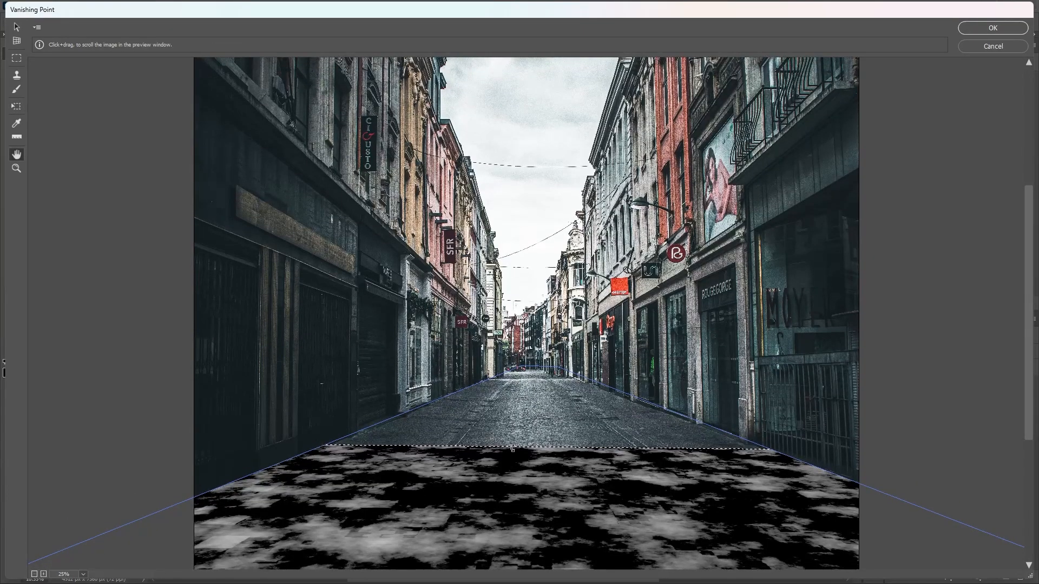
{"action": "mouse_move", "coordinate": [557, 452]}
{"action": "left_mouse_down"}
{"action": "mouse_move", "coordinate": [556, 414]}
{"action": "mouse_move", "coordinate": [606, 437]}
{"action": "mouse_move", "coordinate": [564, 438]}
{"action": "left_mouse_up"}
{"action": "left_click_drag", "start_coordinate": [659, 423], "coordinate": [691, 416]}
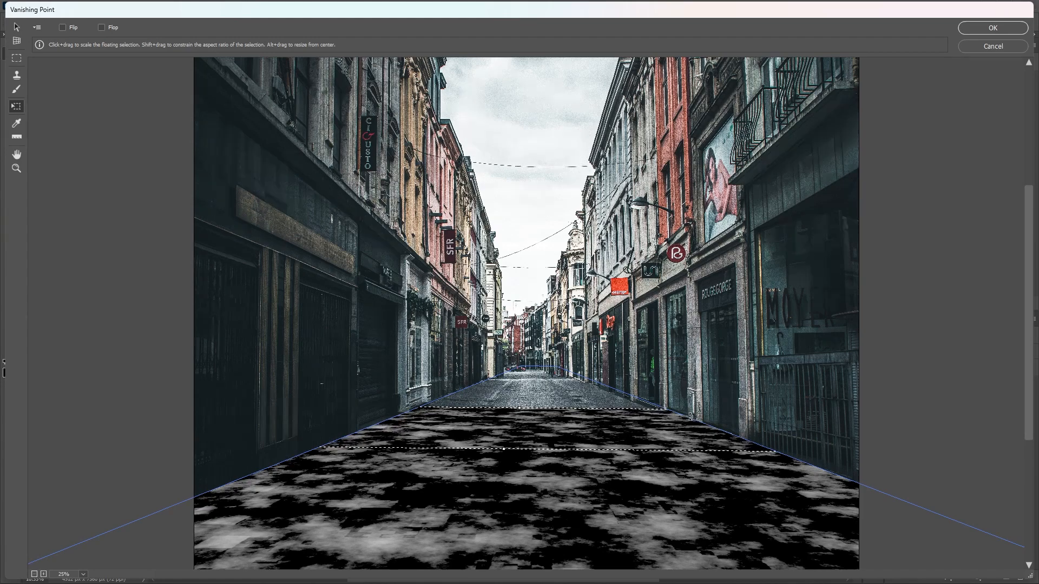
{"action": "left_click_drag", "start_coordinate": [564, 432], "coordinate": [573, 395]}
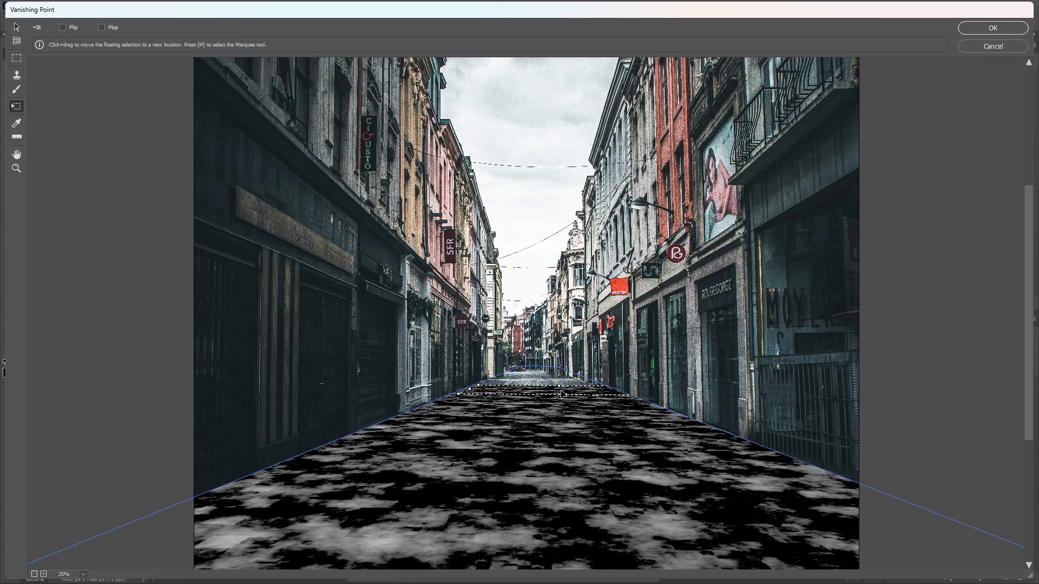
Step: Adjust the farthest piece of the puddle map where the road ends and apply the Vanishing Point filter
{"action": "key", "text": "ctrl+plus"}
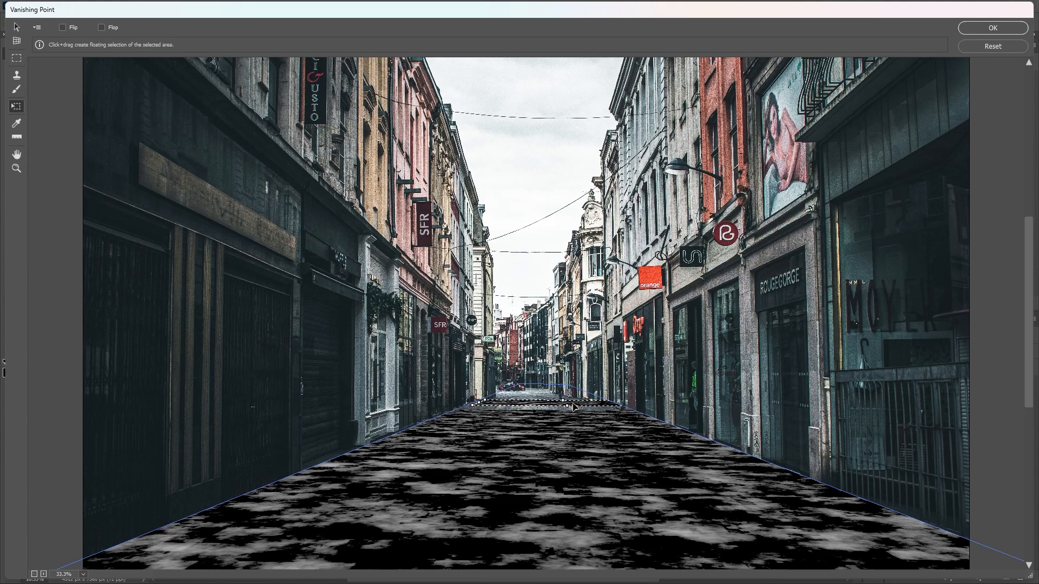
{"action": "scroll", "coordinate": [578, 427], "scroll_direction": "up", "scroll_amount": 1}
{"action": "key", "text": "ctrl+plus"}
{"action": "key", "text": "ctrl+plus"}
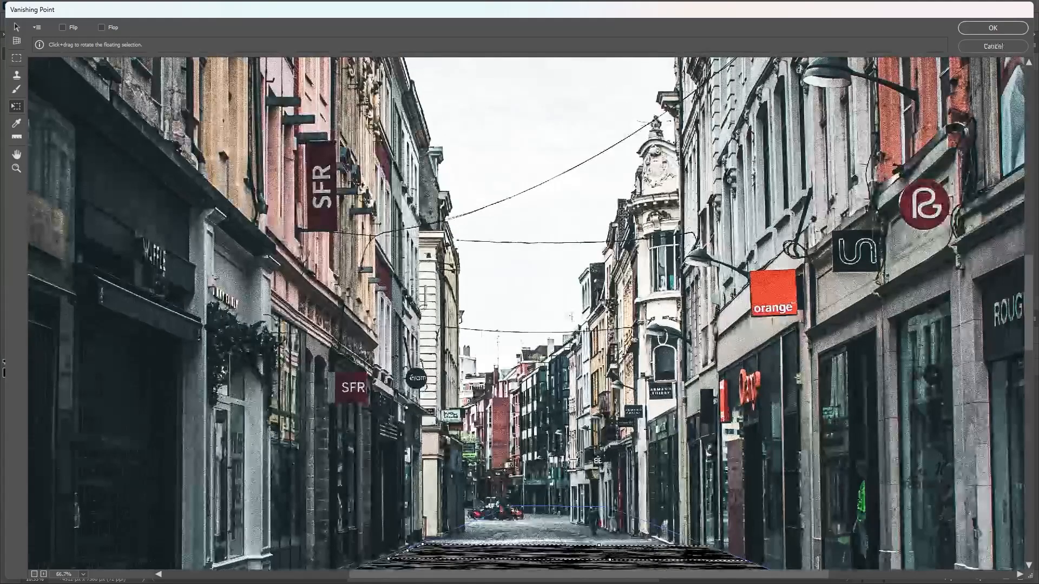
{"action": "scroll", "coordinate": [622, 458], "scroll_direction": "down", "scroll_amount": 2}
{"action": "left_click_drag", "start_coordinate": [655, 462], "coordinate": [590, 441]}
{"action": "key", "text": "ctrl+minus"}
{"action": "key", "text": "ctrl+minus"}
{"action": "key", "text": "ctrl+minus"}
{"action": "key", "text": "ctrl+minus"}
{"action": "key", "text": "ctrl+minus"}
{"action": "key", "text": "ctrl+minus"}
{"action": "key", "text": "ctrl+minus"}
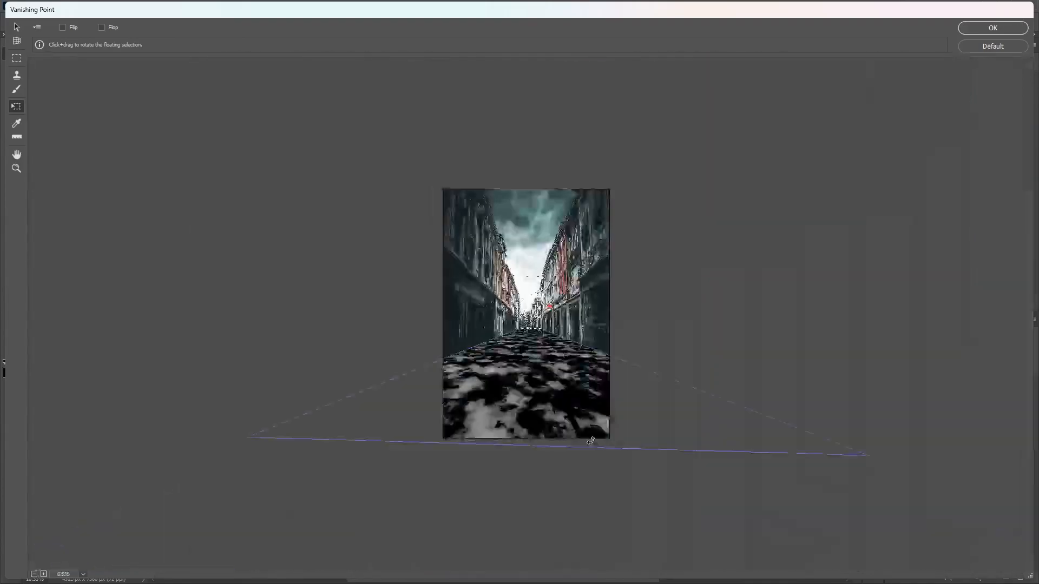
{"action": "left_click", "coordinate": [992, 32]}
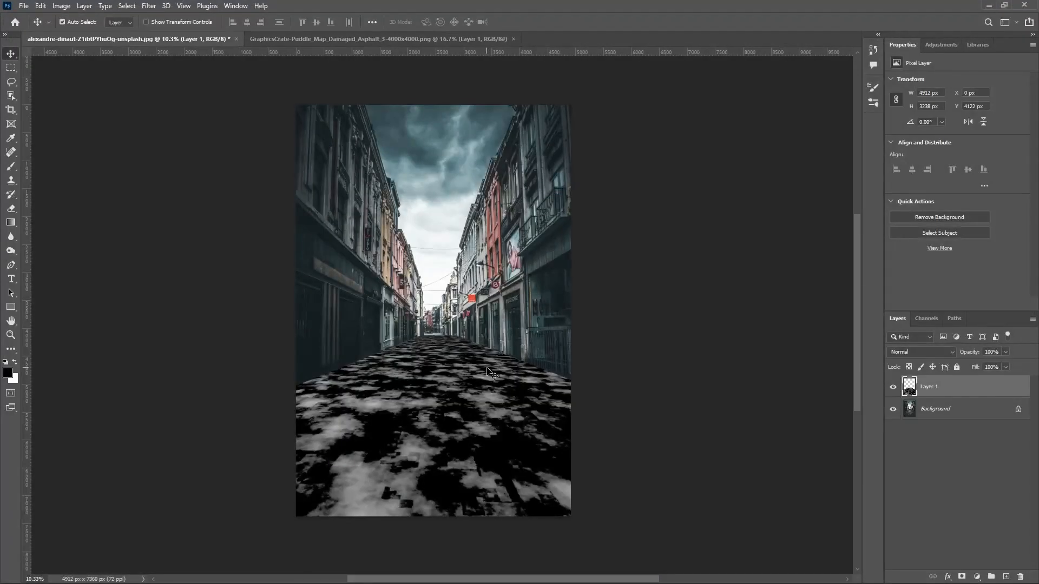
Step: Compare the road with the puddle map layer hidden and shown
{"action": "scroll", "coordinate": [445, 347], "scroll_direction": "up", "scroll_amount": 5}
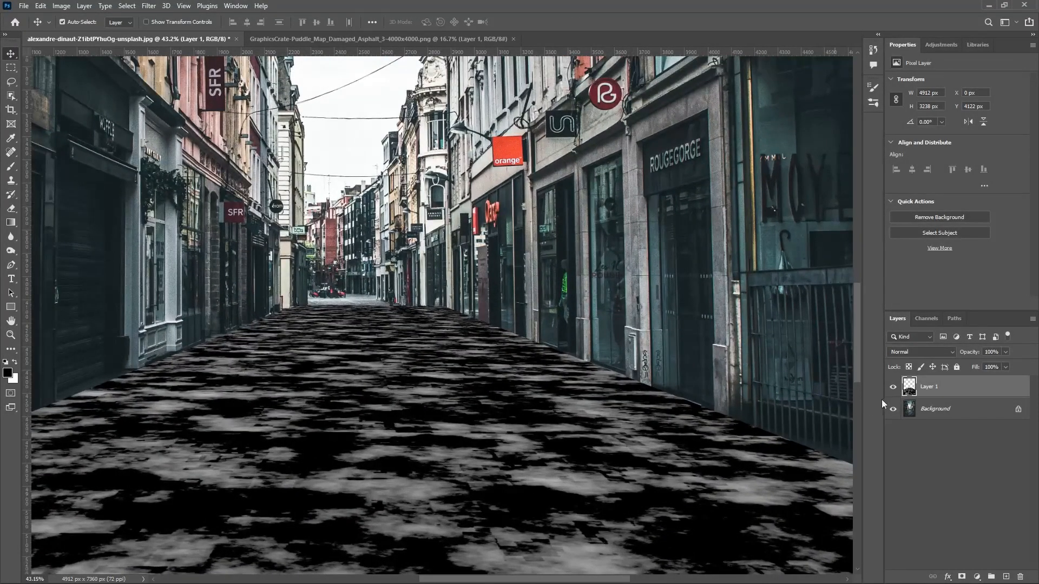
{"action": "left_click", "coordinate": [892, 387]}
{"action": "left_click", "coordinate": [893, 387]}
{"action": "scroll", "coordinate": [423, 406], "scroll_direction": "down", "scroll_amount": 5}
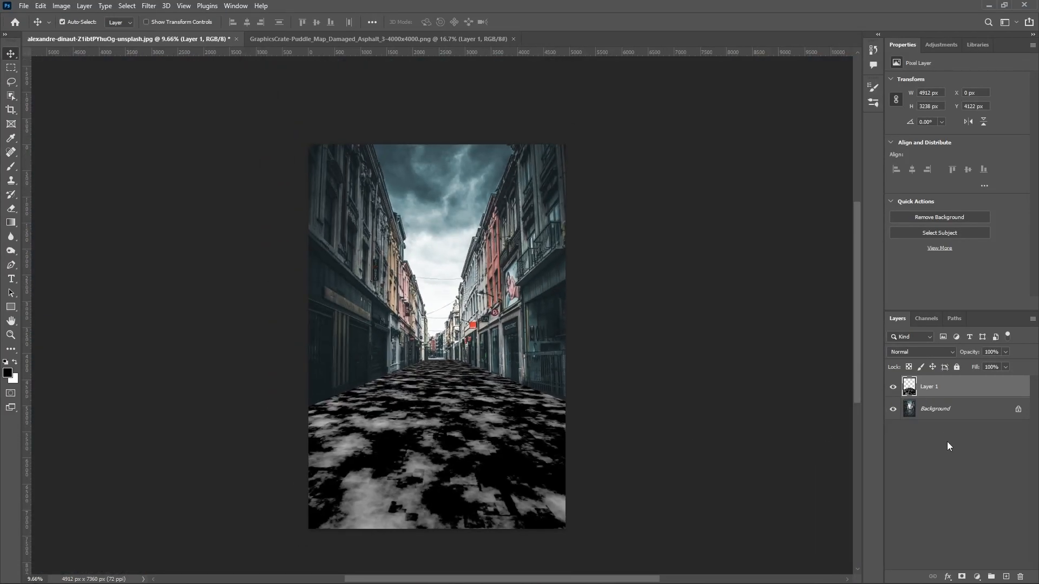
Step: Add a Solid Color fill layer in near-black #020202 between the Background and the puddle map layer
{"action": "left_click", "coordinate": [940, 411]}
{"action": "left_click", "coordinate": [976, 577]}
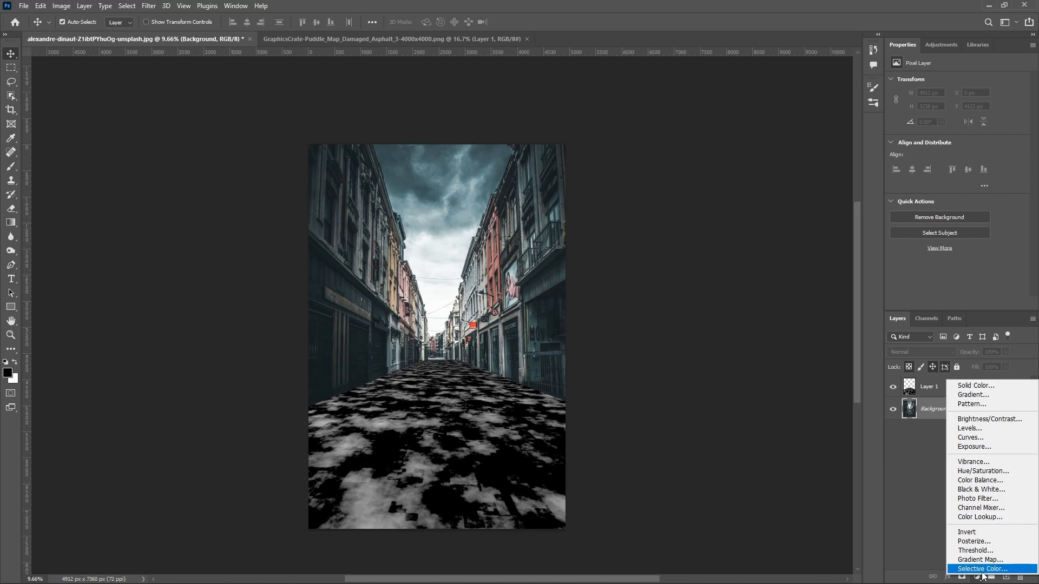
{"action": "left_click", "coordinate": [976, 386]}
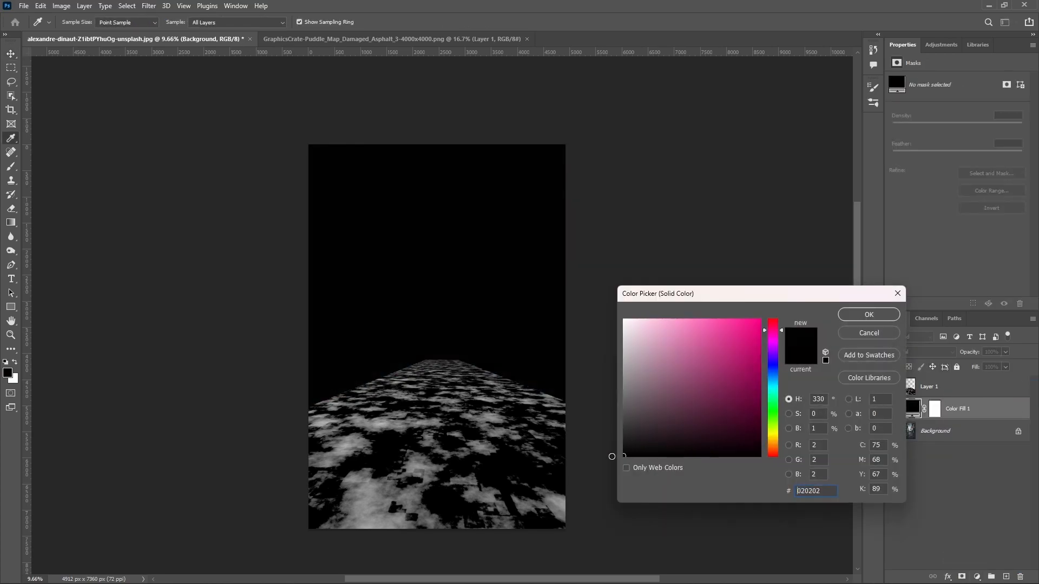
{"action": "left_click", "coordinate": [868, 314]}
Step: Add a Curves adjustment clipped to the puddle map layer and brighten it by moving the white point to input 166
{"action": "left_click", "coordinate": [930, 387]}
{"action": "left_click", "coordinate": [977, 577]}
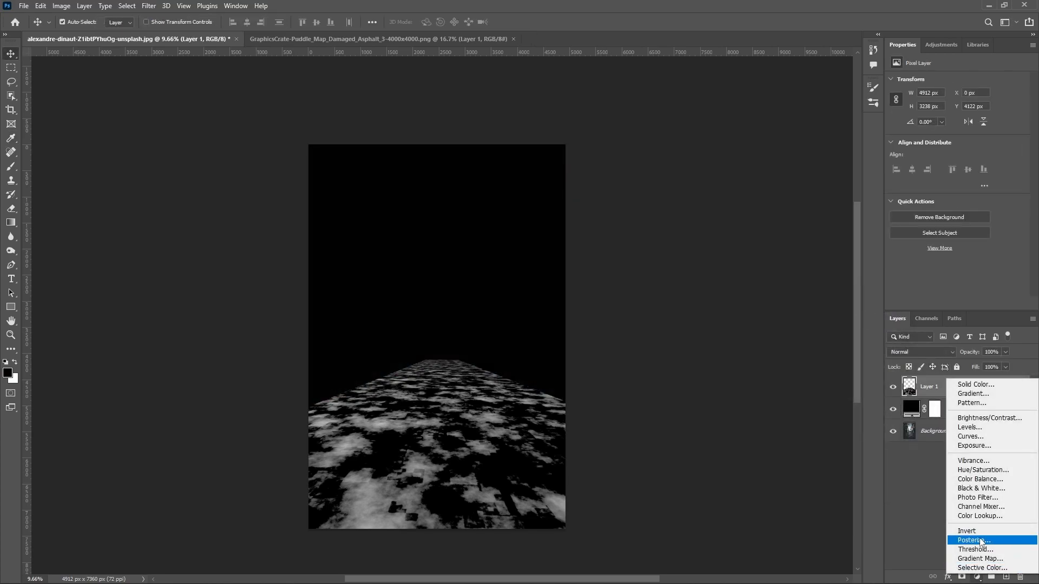
{"action": "left_click", "coordinate": [970, 436]}
{"action": "left_click", "coordinate": [956, 304]}
{"action": "left_click_drag", "start_coordinate": [1020, 216], "coordinate": [983, 222]}
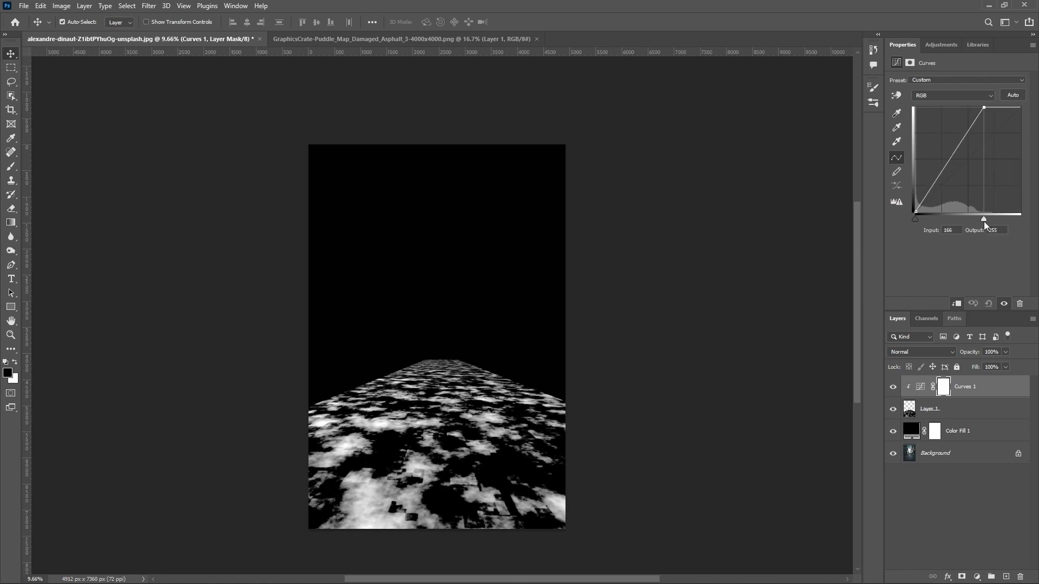
Step: Group the curves, puddle map and color fill layers, name the group "Map", and hide it
{"action": "left_click", "coordinate": [961, 438], "text": "shift"}
{"action": "key", "text": "ctrl+g"}
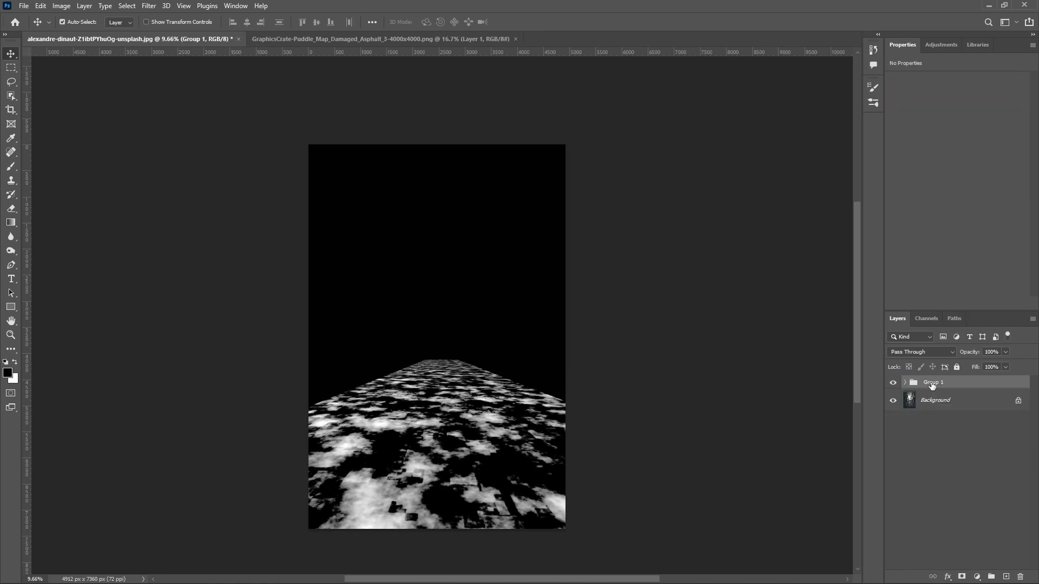
{"action": "type", "text": "Map"}
{"action": "left_click", "coordinate": [945, 403]}
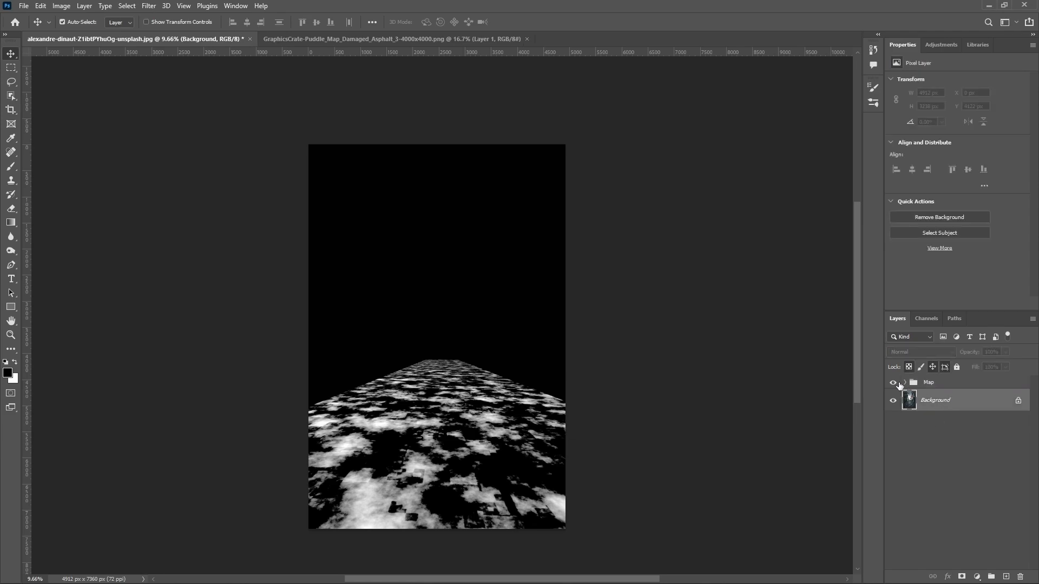
{"action": "left_click", "coordinate": [894, 383]}
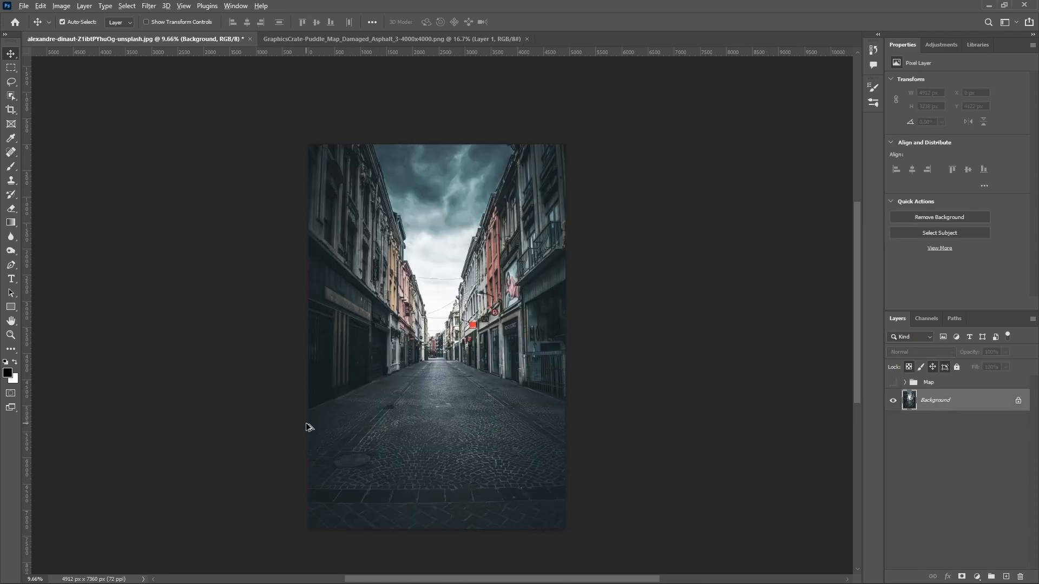
Step: Start a Pen path at the photo's left edge and trace it along the base of the dark left-hand storefront
{"action": "scroll", "coordinate": [306, 428], "scroll_direction": "up", "scroll_amount": 5}
{"action": "key", "text": "p"}
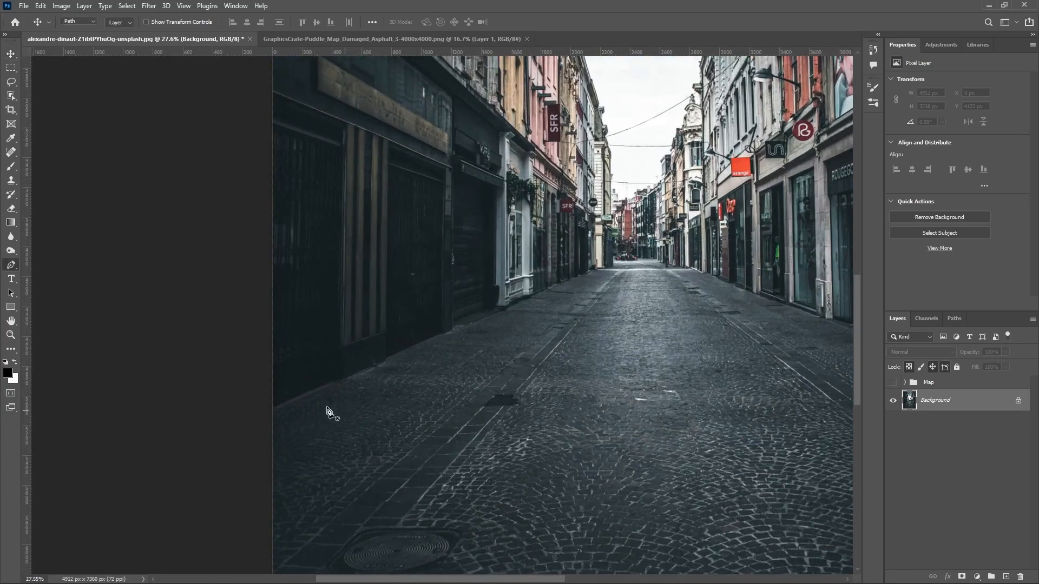
{"action": "scroll", "coordinate": [238, 424], "scroll_direction": "up", "scroll_amount": 3}
{"action": "left_click", "coordinate": [241, 422]}
{"action": "scroll", "coordinate": [373, 371], "scroll_direction": "up", "scroll_amount": 3}
{"action": "left_click_drag", "start_coordinate": [366, 364], "coordinate": [370, 365]}
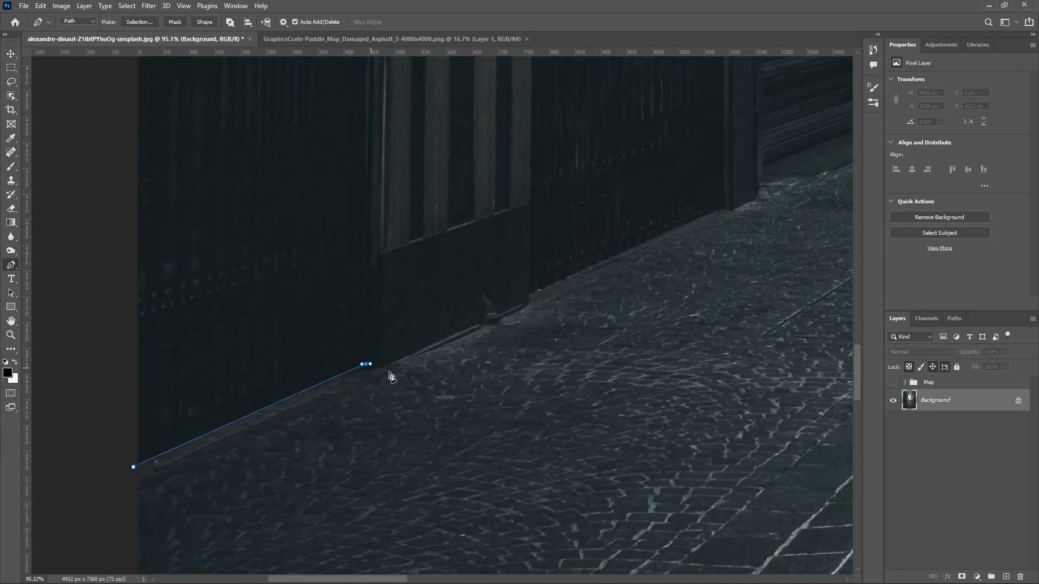
{"action": "left_click_drag", "start_coordinate": [529, 296], "coordinate": [548, 288]}
Step: Continue the path along the pavement edge below the roller shutter and the white storefront
{"action": "left_click_drag", "start_coordinate": [710, 219], "coordinate": [592, 347]}
{"action": "scroll", "coordinate": [547, 364], "scroll_direction": "up", "scroll_amount": 6}
{"action": "left_click_drag", "start_coordinate": [630, 321], "coordinate": [637, 317]}
{"action": "left_click", "coordinate": [639, 271]}
{"action": "left_click_drag", "start_coordinate": [784, 216], "coordinate": [427, 363]}
{"action": "left_click_drag", "start_coordinate": [469, 344], "coordinate": [478, 343]}
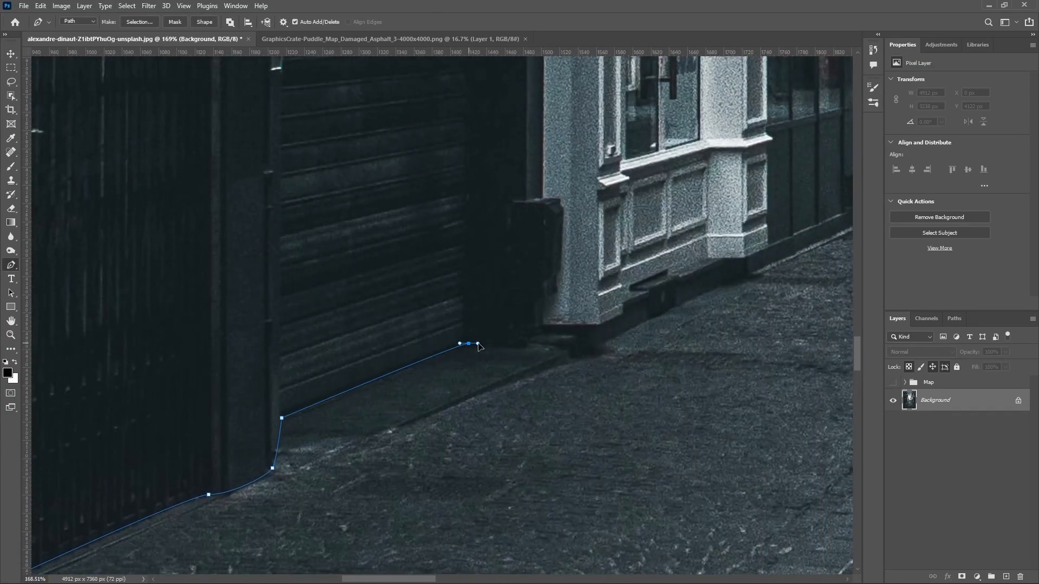
{"action": "left_click_drag", "start_coordinate": [602, 343], "coordinate": [613, 336]}
{"action": "left_click_drag", "start_coordinate": [741, 287], "coordinate": [361, 416]}
{"action": "left_click_drag", "start_coordinate": [353, 408], "coordinate": [366, 406]}
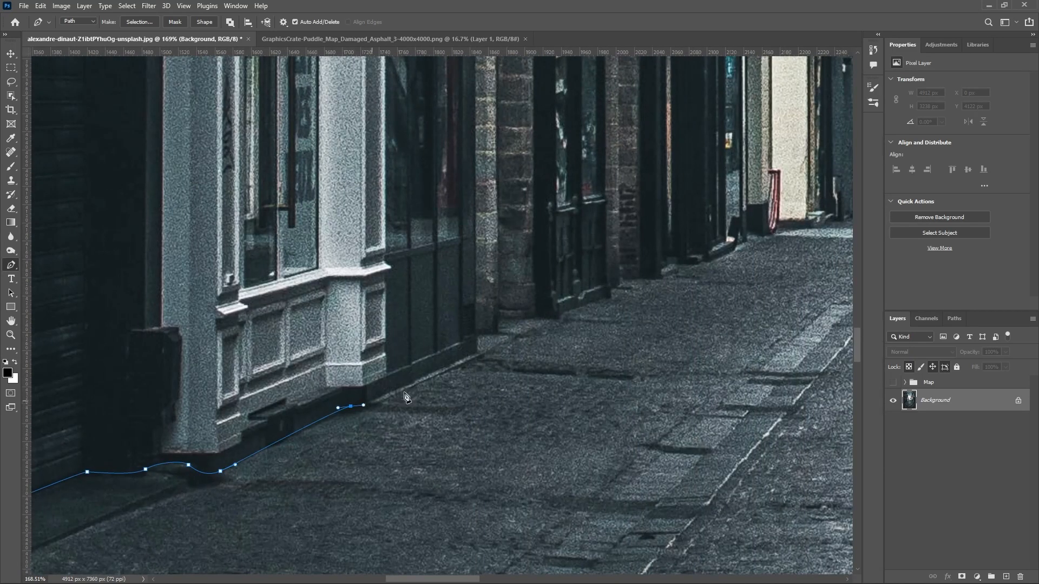
Step: Continue the path around the stone pillars and doorways to the far corner of the left row of buildings
{"action": "scroll", "coordinate": [500, 348], "scroll_direction": "up", "scroll_amount": 3}
{"action": "left_click", "coordinate": [470, 364]}
{"action": "left_click", "coordinate": [471, 336]}
{"action": "left_click", "coordinate": [498, 336]}
{"action": "left_click_drag", "start_coordinate": [483, 400], "coordinate": [492, 393]}
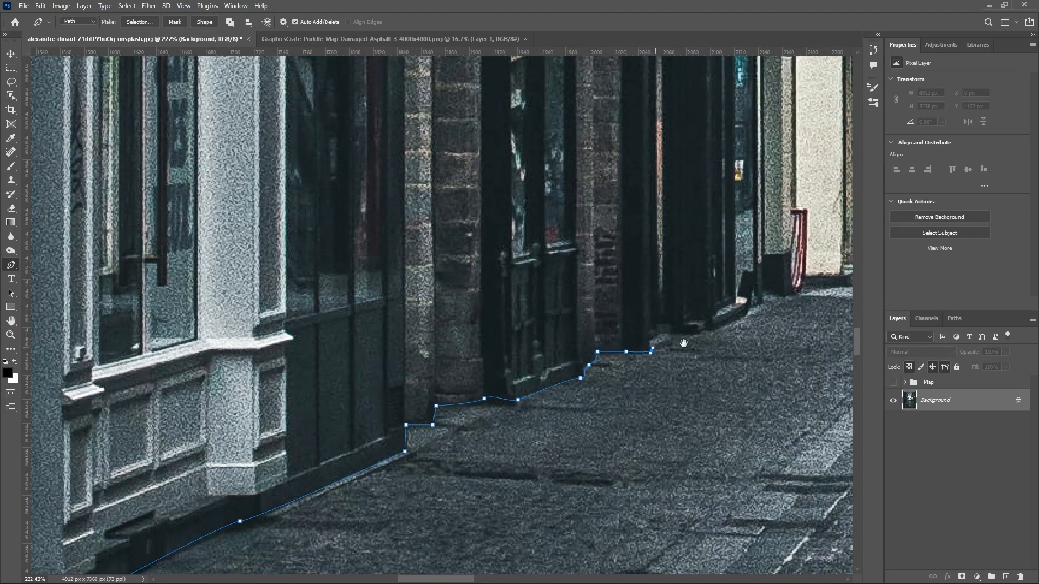
{"action": "left_click_drag", "start_coordinate": [681, 333], "coordinate": [689, 332]}
{"action": "left_click_drag", "start_coordinate": [716, 334], "coordinate": [385, 541]}
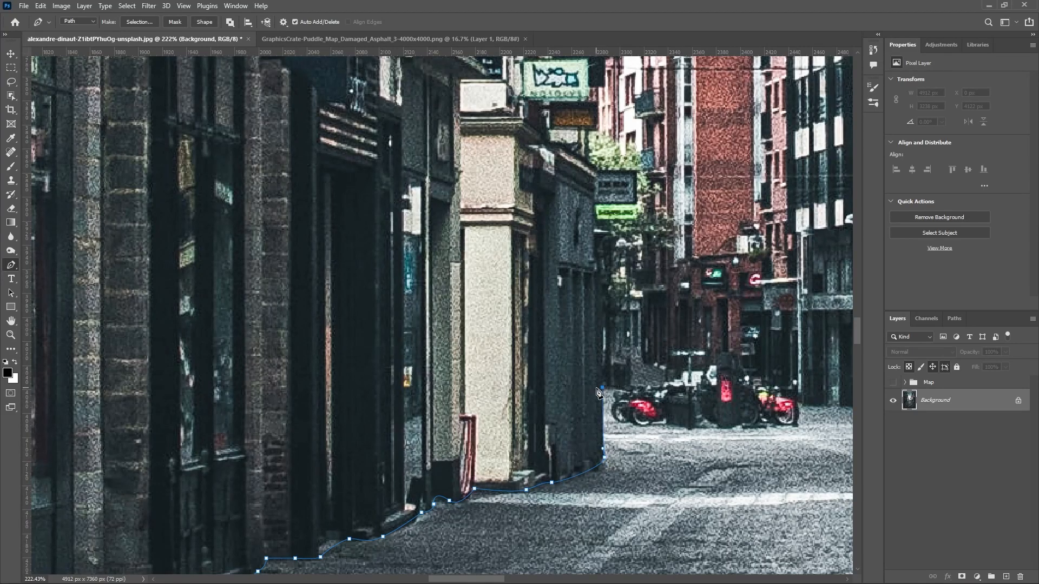
Step: Trace the path across the street's far end, past the motorbikes and the pedestrian
{"action": "scroll", "coordinate": [598, 392], "scroll_direction": "down", "scroll_amount": 3}
{"action": "scroll", "coordinate": [707, 401], "scroll_direction": "up", "scroll_amount": 8}
{"action": "left_click_drag", "start_coordinate": [741, 395], "coordinate": [493, 292]}
{"action": "left_click", "coordinate": [535, 337]}
{"action": "left_click", "coordinate": [595, 345]}
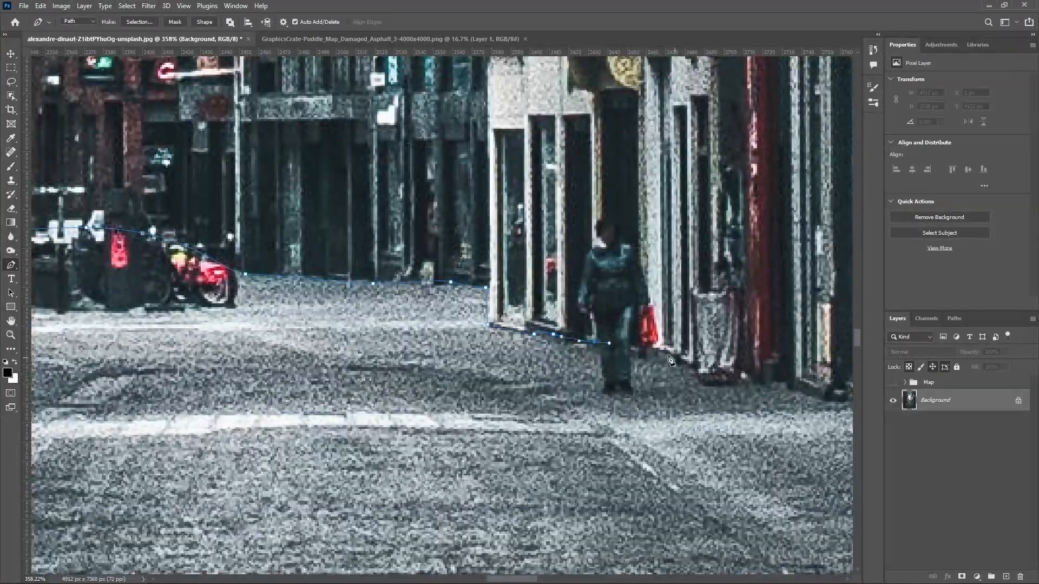
{"action": "left_click", "coordinate": [673, 362]}
Step: Extend the path along the base of the distant shopfronts on the right-hand side of the street
{"action": "left_click_drag", "start_coordinate": [772, 382], "coordinate": [474, 279]}
{"action": "left_click_drag", "start_coordinate": [623, 315], "coordinate": [636, 316]}
{"action": "scroll", "coordinate": [694, 347], "scroll_direction": "down", "scroll_amount": 1}
{"action": "scroll", "coordinate": [696, 349], "scroll_direction": "down", "scroll_amount": 8}
{"action": "left_click_drag", "start_coordinate": [441, 310], "coordinate": [455, 310]}
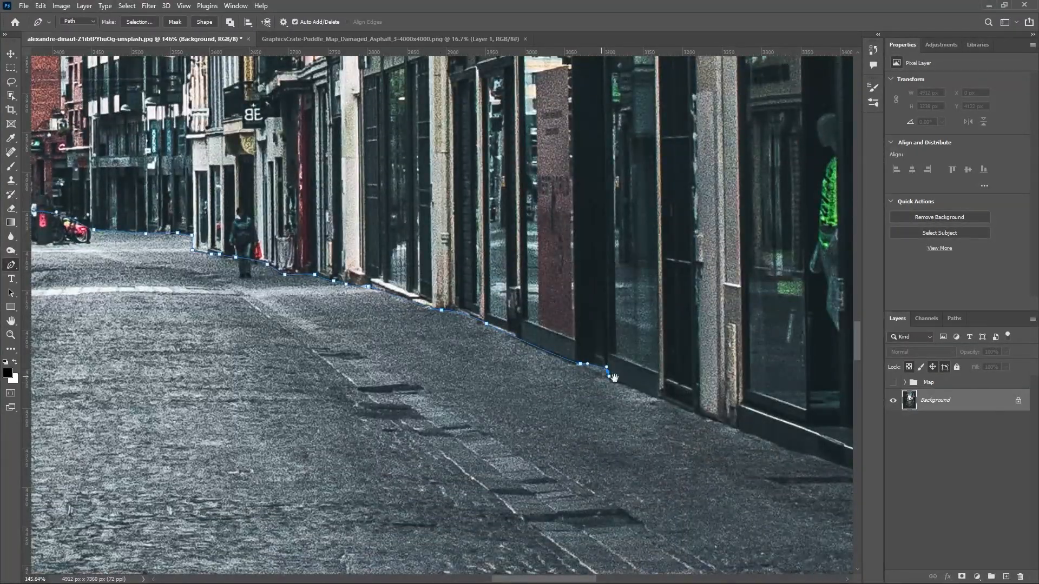
Step: Continue the path along the nearer right-hand shop windows to the pillar beside the metal railings
{"action": "left_click_drag", "start_coordinate": [601, 376], "coordinate": [414, 285]}
{"action": "scroll", "coordinate": [414, 285], "scroll_direction": "up", "scroll_amount": 1}
{"action": "left_click", "coordinate": [538, 332]}
{"action": "left_click", "coordinate": [462, 282]}
{"action": "left_click", "coordinate": [656, 350]}
{"action": "left_click_drag", "start_coordinate": [734, 383], "coordinate": [316, 225]}
{"action": "left_click", "coordinate": [579, 330]}
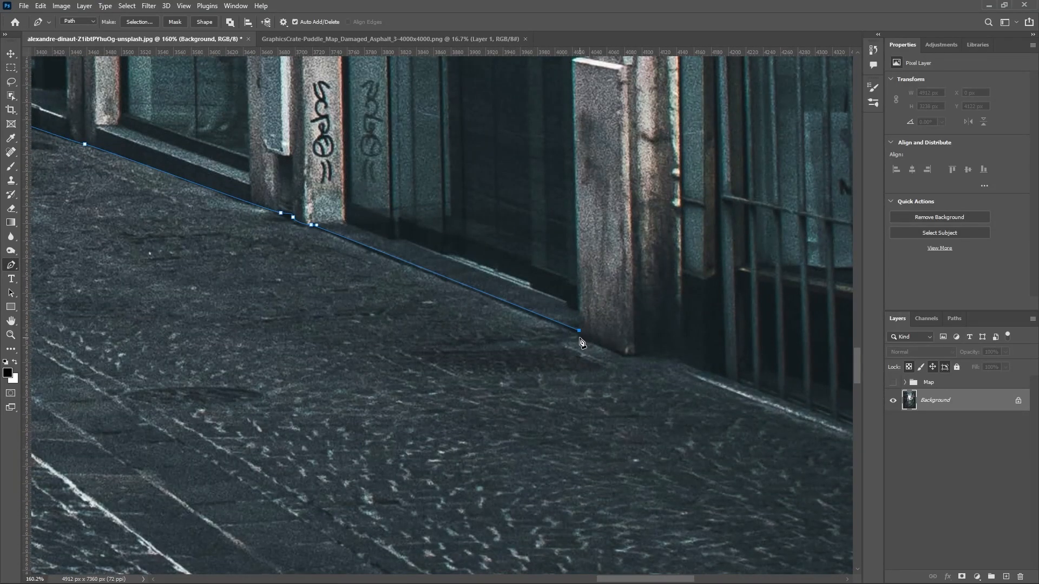
Step: Trace the path around the pillar and along the base of the railings past the photo's right edge
{"action": "left_click_drag", "start_coordinate": [724, 386], "coordinate": [413, 269]}
{"action": "left_click_drag", "start_coordinate": [501, 302], "coordinate": [330, 245]}
{"action": "scroll", "coordinate": [330, 245], "scroll_direction": "down", "scroll_amount": 3}
{"action": "left_click_drag", "start_coordinate": [606, 350], "coordinate": [686, 387]}
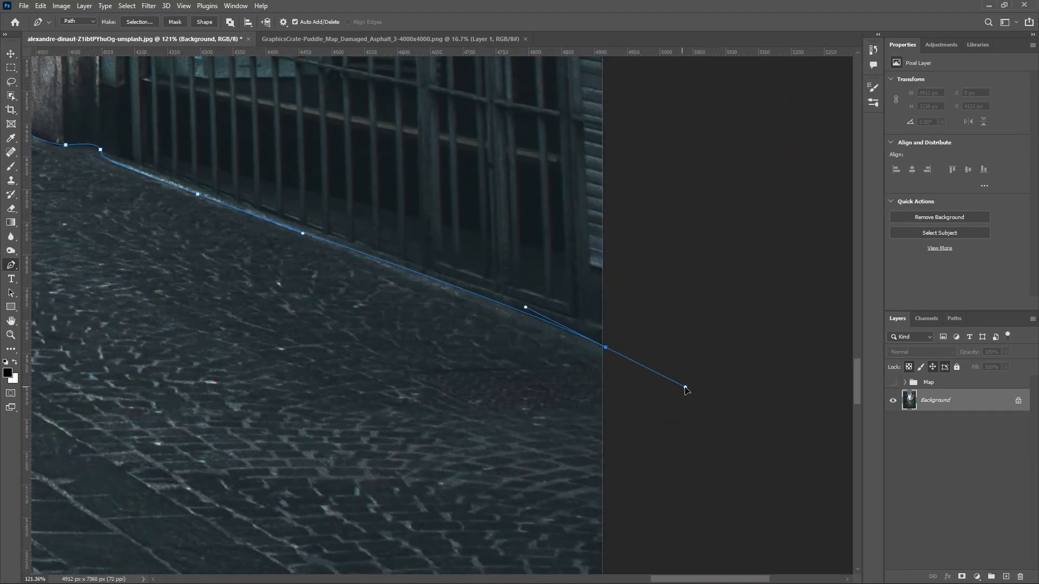
{"action": "left_click", "coordinate": [712, 386]}
Step: Close the path outside the canvas around the lower part of the photo and convert it to a selection
{"action": "key", "text": "ctrl+0"}
{"action": "scroll", "coordinate": [671, 388], "scroll_direction": "down", "scroll_amount": 8}
{"action": "left_click", "coordinate": [603, 479]}
{"action": "left_click_drag", "start_coordinate": [436, 493], "coordinate": [381, 478]}
{"action": "left_click_drag", "start_coordinate": [310, 448], "coordinate": [280, 440]}
{"action": "key", "text": "ctrl+Return"}
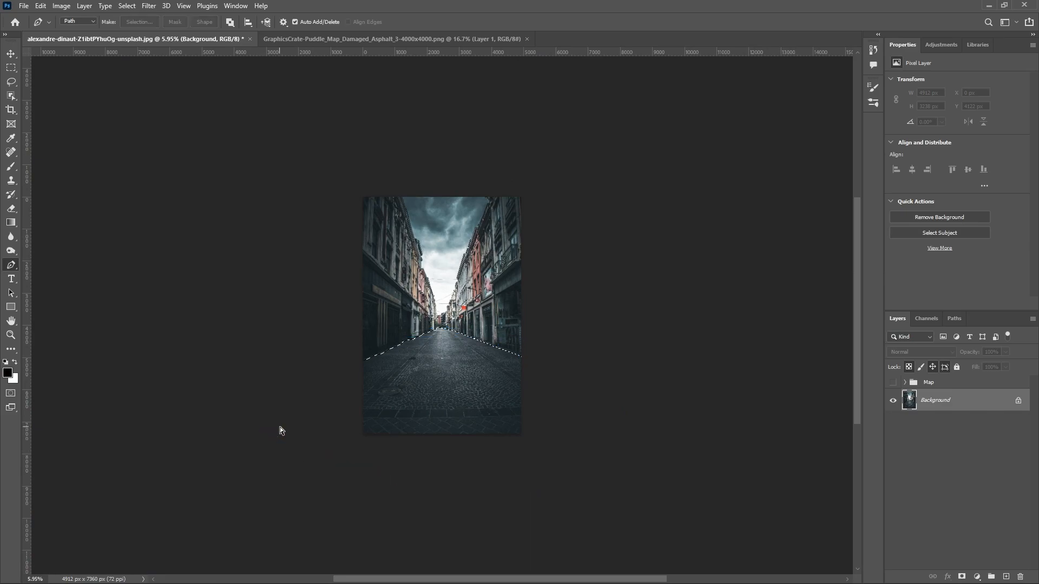
Step: Duplicate the Background layer and mask the copy with the road selection, checking it with the original hidden and shown
{"action": "scroll", "coordinate": [528, 344], "scroll_direction": "up", "scroll_amount": 8}
{"action": "left_click_drag", "start_coordinate": [943, 410], "coordinate": [1005, 576]}
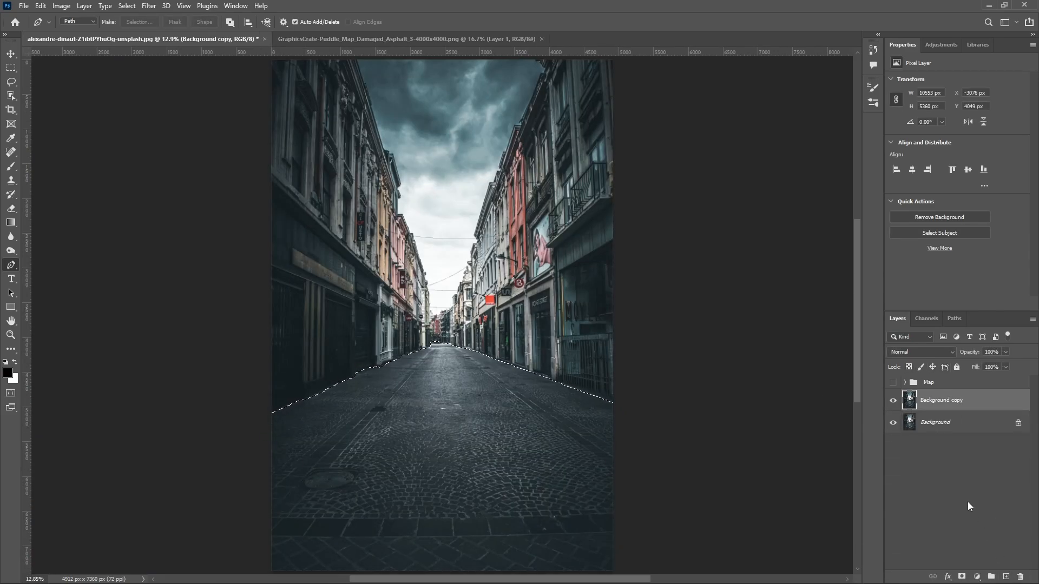
{"action": "left_click", "coordinate": [961, 577]}
{"action": "left_click", "coordinate": [892, 422]}
{"action": "left_click", "coordinate": [893, 423]}
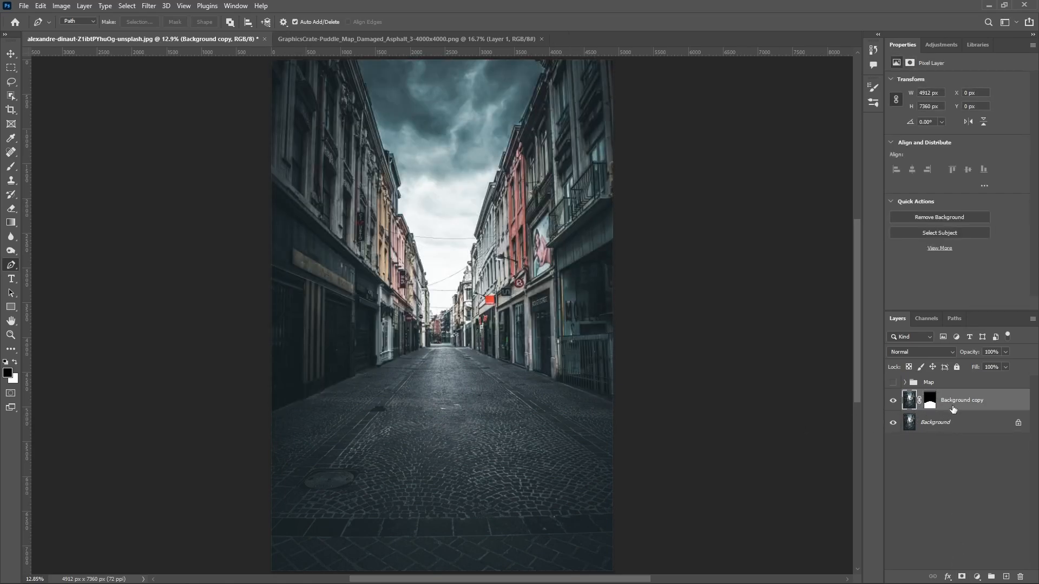
Step: Put the masked Background copy in a group named "Reflection"
{"action": "key", "text": "ctrl+g"}
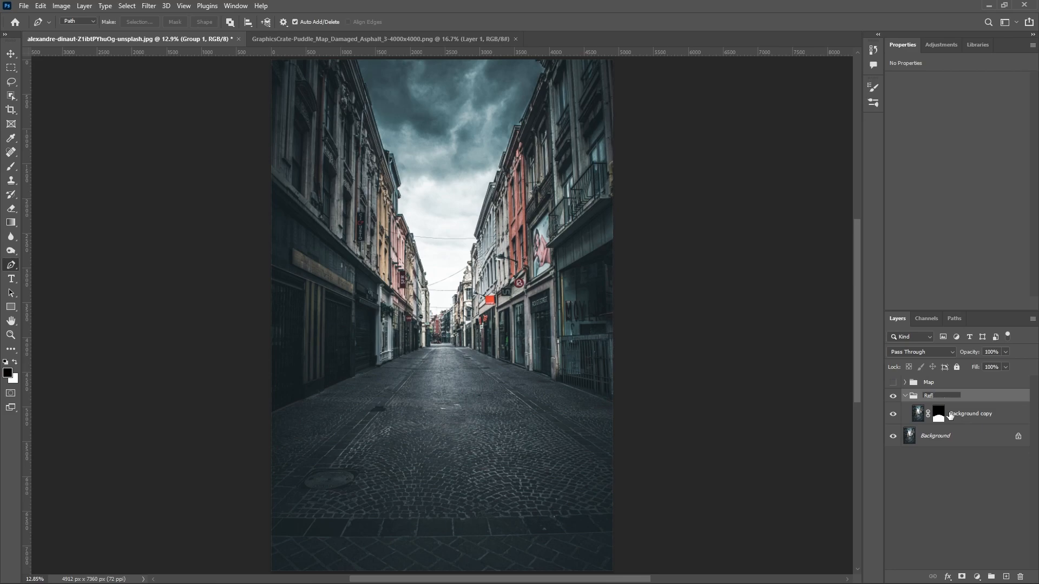
{"action": "type", "text": "Reflection"}
{"action": "key", "text": "Return"}
Step: Unlink the Background copy from its mask and flip only the image vertically
{"action": "left_click", "coordinate": [940, 418]}
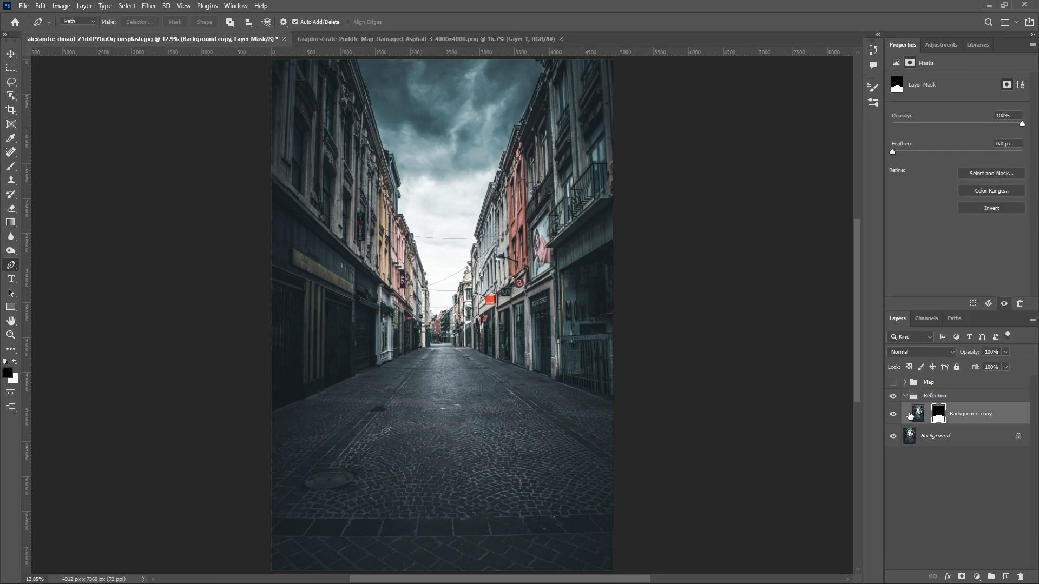
{"action": "left_click", "coordinate": [917, 415]}
{"action": "key", "text": "ctrl+t"}
{"action": "right_click", "coordinate": [485, 380]}
{"action": "left_click", "coordinate": [513, 576]}
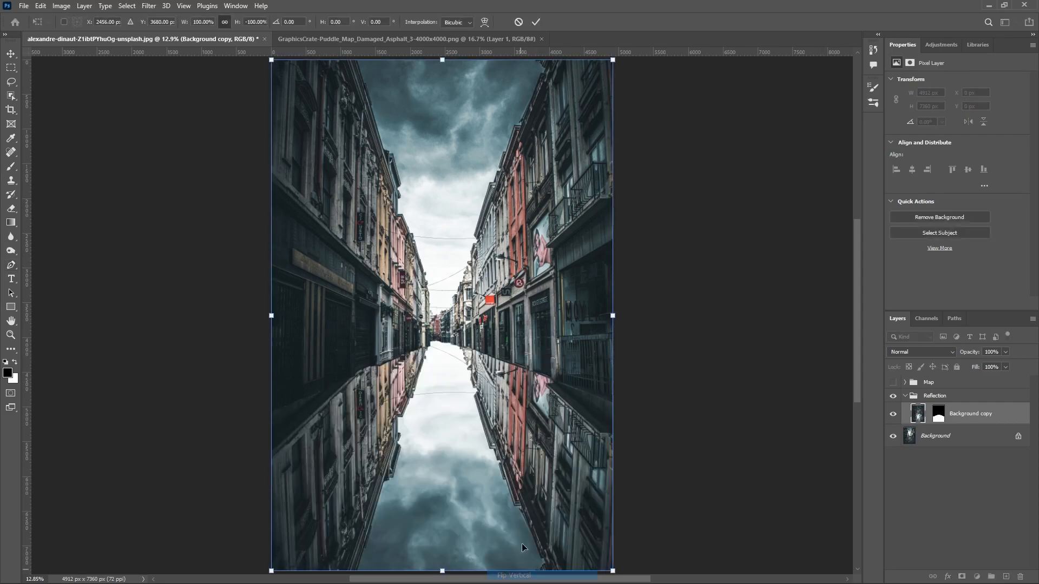
Step: Move the flipped image down to Y 501 px so the mirrored buildings meet the road edges, and apply the transform
{"action": "scroll", "coordinate": [459, 301], "scroll_direction": "down", "scroll_amount": 2}
{"action": "mouse_move", "coordinate": [460, 225]}
{"action": "left_mouse_down"}
{"action": "mouse_move", "coordinate": [460, 300]}
{"action": "mouse_move", "coordinate": [452, 240]}
{"action": "mouse_move", "coordinate": [462, 241]}
{"action": "left_mouse_up"}
{"action": "scroll", "coordinate": [468, 381], "scroll_direction": "up", "scroll_amount": 2}
{"action": "scroll", "coordinate": [468, 381], "scroll_direction": "down", "scroll_amount": 2}
{"action": "left_click_drag", "start_coordinate": [463, 369], "coordinate": [460, 363]}
{"action": "key", "text": "Return"}
{"action": "key", "text": "p"}
{"action": "scroll", "coordinate": [489, 401], "scroll_direction": "up", "scroll_amount": 1}
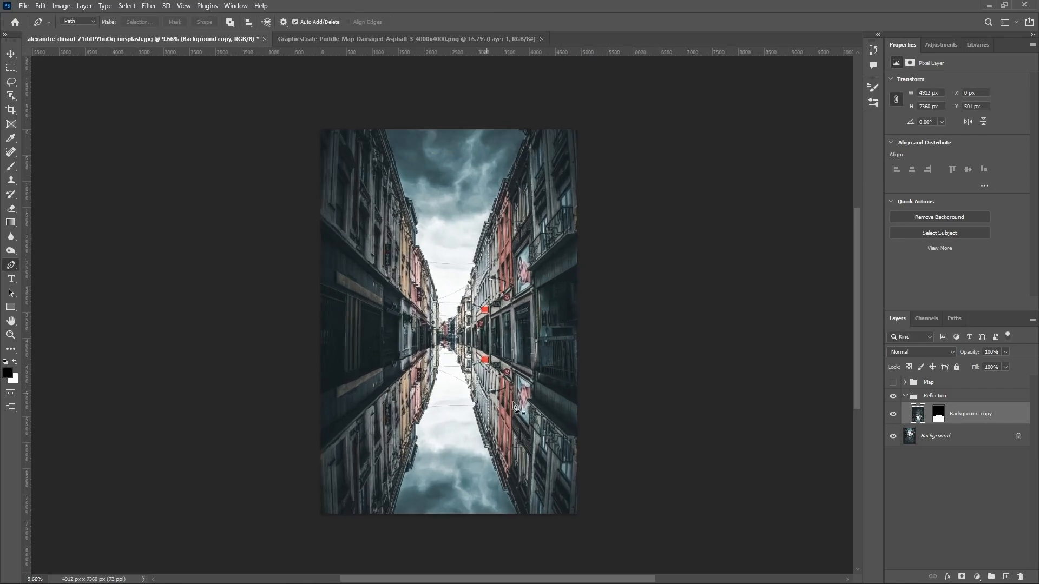
Step: Show the Map group, load the RGB channel's brightness as a selection and save it as a new alpha channel
{"action": "left_click", "coordinate": [892, 383]}
{"action": "left_click", "coordinate": [905, 382]}
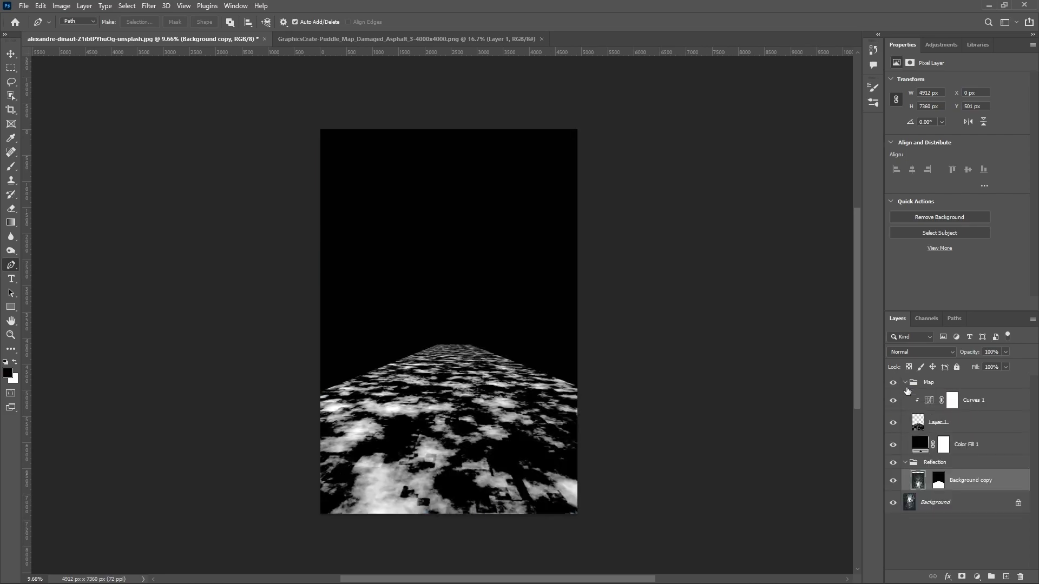
{"action": "left_click", "coordinate": [927, 318]}
{"action": "left_click", "coordinate": [904, 340], "text": "ctrl"}
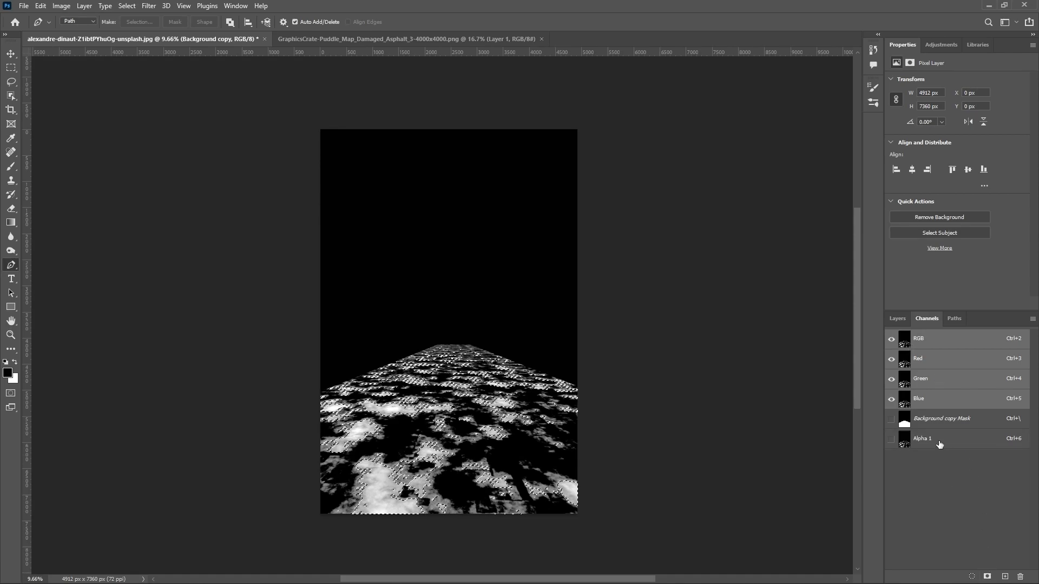
{"action": "left_click", "coordinate": [931, 440]}
Step: Reactivate the RGB composite channel and return to the layer list with the Map group selected
{"action": "left_click", "coordinate": [900, 319]}
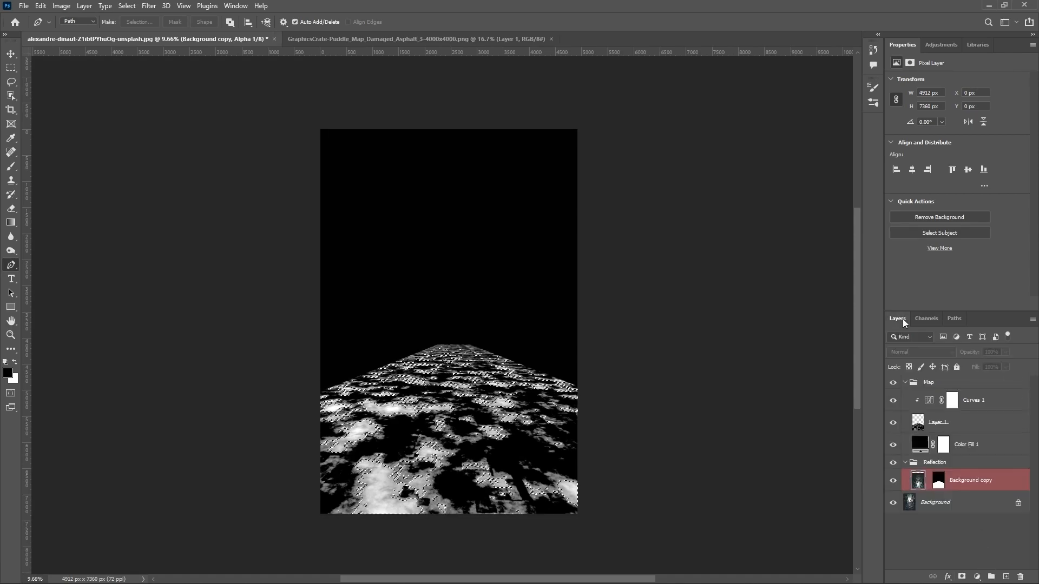
{"action": "left_click", "coordinate": [924, 320]}
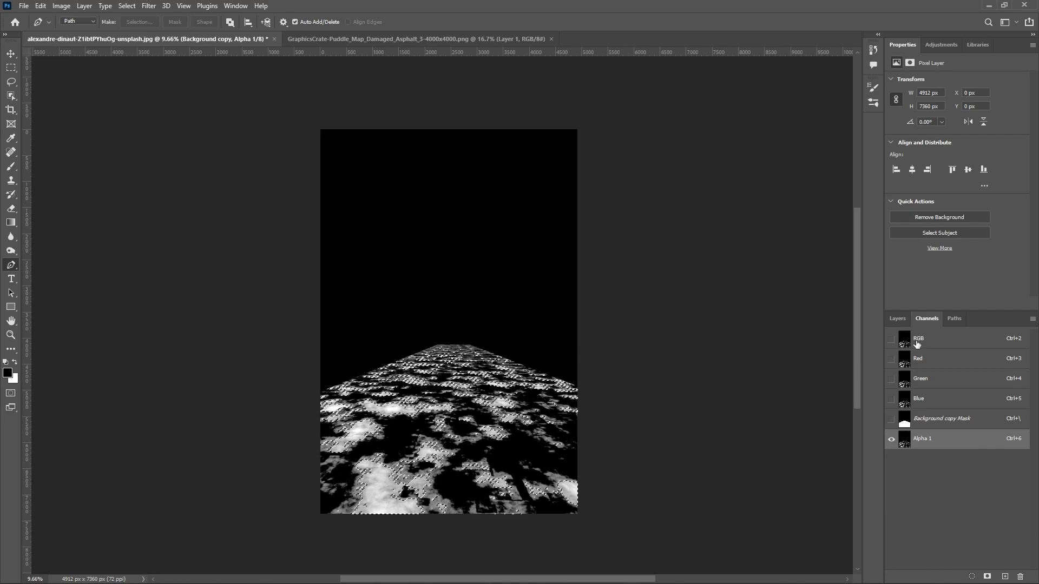
{"action": "left_click", "coordinate": [918, 341]}
{"action": "left_click", "coordinate": [897, 319]}
{"action": "left_click", "coordinate": [903, 385]}
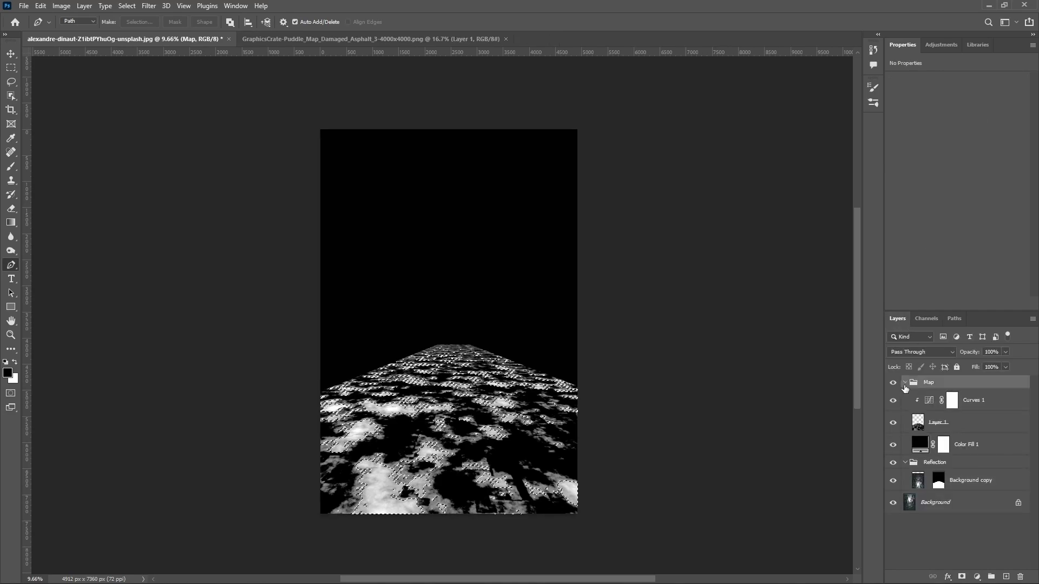
Step: Hide the Map group and mask the Reflection group with the puddle selection
{"action": "left_click", "coordinate": [893, 382]}
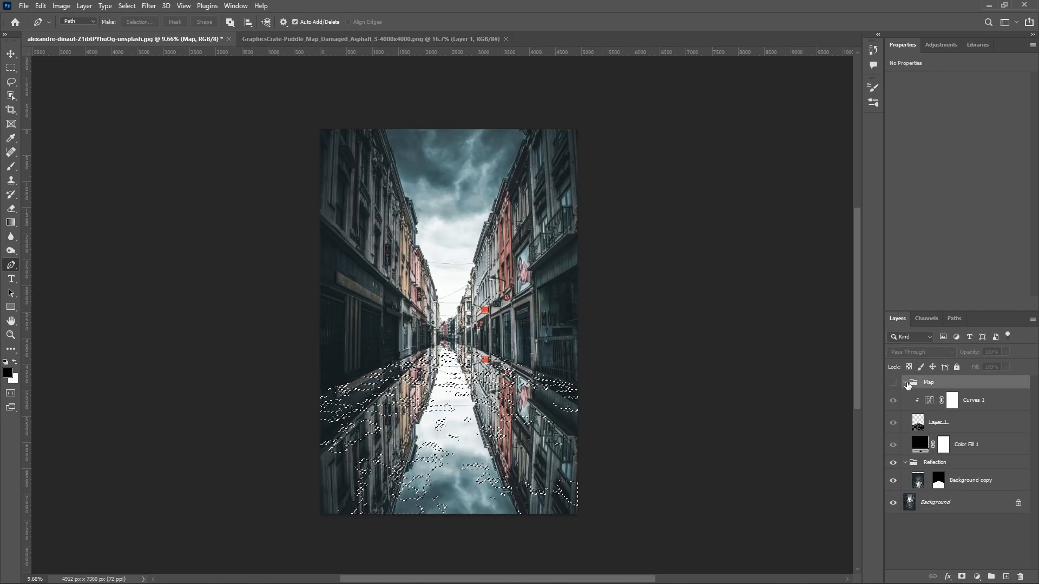
{"action": "left_click", "coordinate": [905, 382]}
{"action": "left_click", "coordinate": [905, 395]}
{"action": "left_click", "coordinate": [946, 396]}
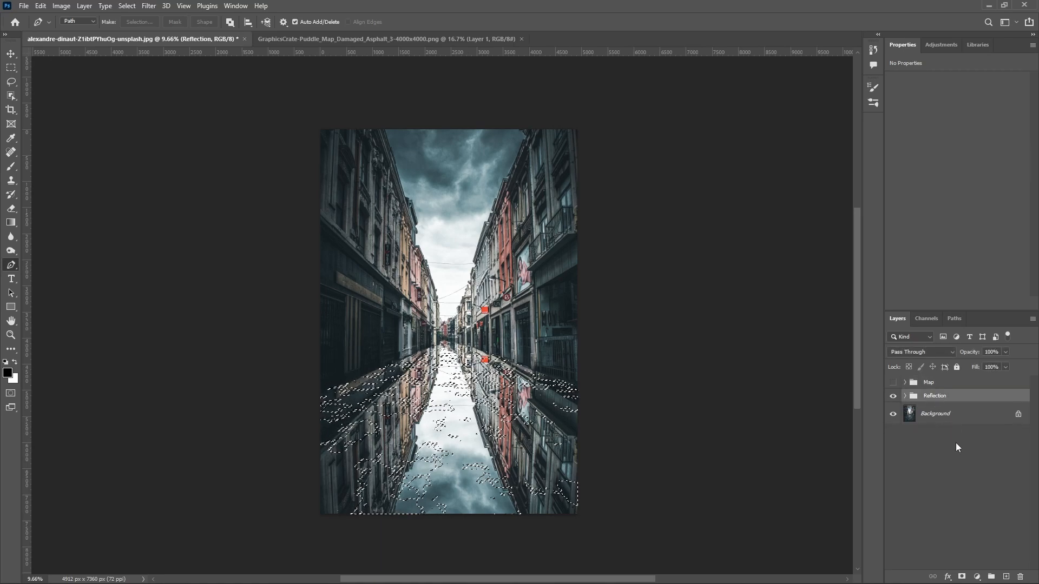
{"action": "left_click", "coordinate": [962, 577]}
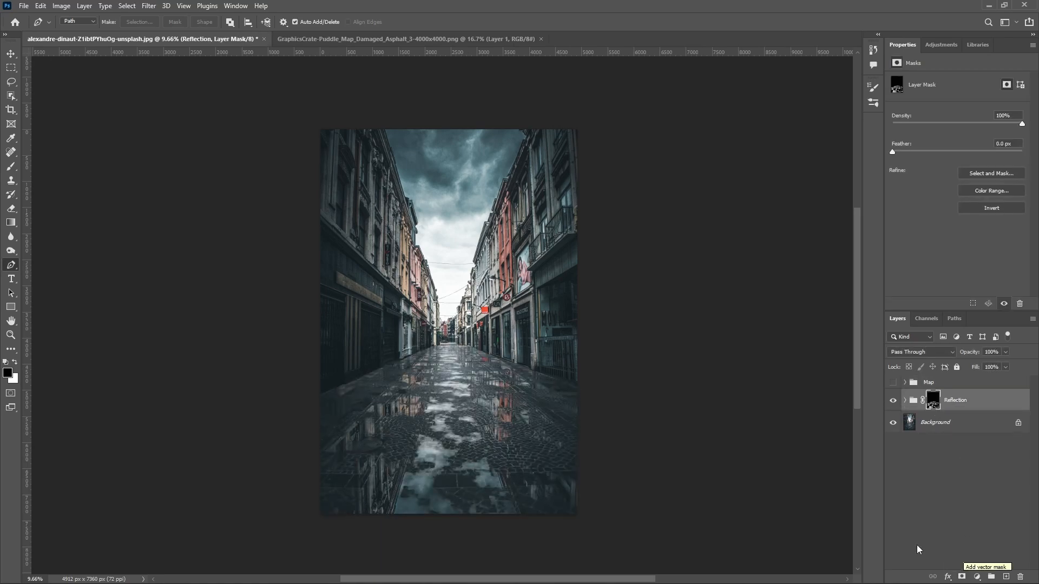
Step: Examine the masked puddle reflections on the road up close and in the full photo
{"action": "scroll", "coordinate": [449, 446], "scroll_direction": "up", "scroll_amount": 5}
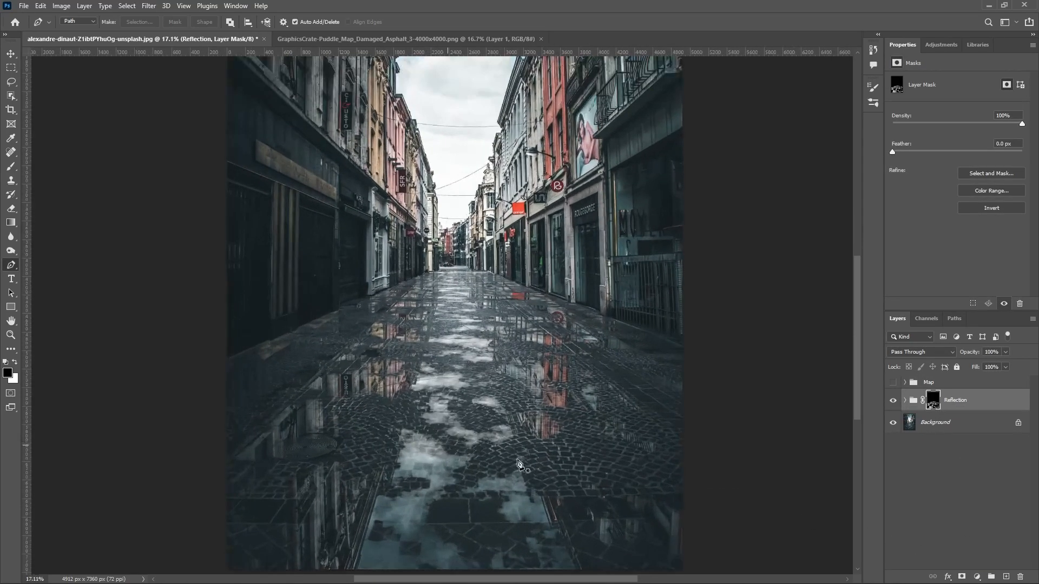
{"action": "scroll", "coordinate": [527, 420], "scroll_direction": "down", "scroll_amount": 5}
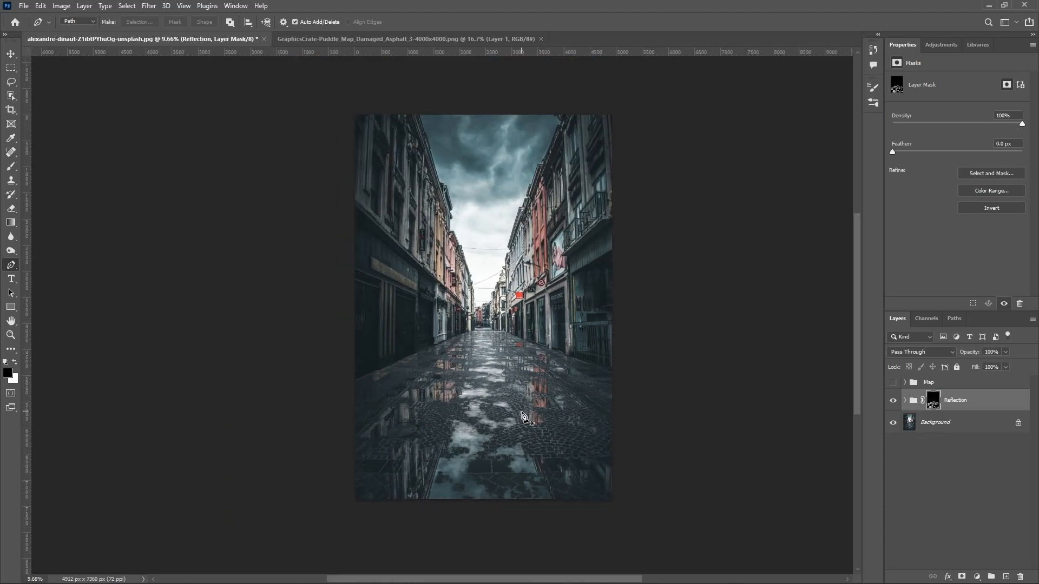
{"action": "key", "text": "v"}
{"action": "scroll", "coordinate": [465, 414], "scroll_direction": "up", "scroll_amount": 4}
{"action": "left_click_drag", "start_coordinate": [467, 415], "coordinate": [472, 392]}
{"action": "scroll", "coordinate": [488, 430], "scroll_direction": "up", "scroll_amount": 1}
{"action": "left_click_drag", "start_coordinate": [489, 432], "coordinate": [466, 415]}
{"action": "scroll", "coordinate": [491, 381], "scroll_direction": "down", "scroll_amount": 1}
Step: Add a Gradient Map adjustment above the Background copy in the Reflection group and clip it to that layer
{"action": "left_click", "coordinate": [961, 427]}
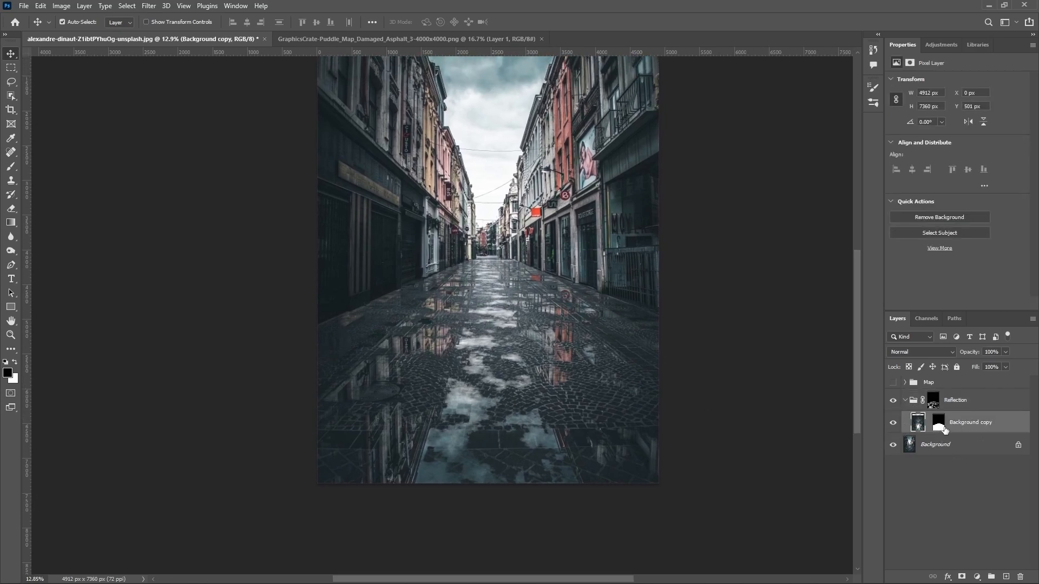
{"action": "left_click", "coordinate": [976, 576]}
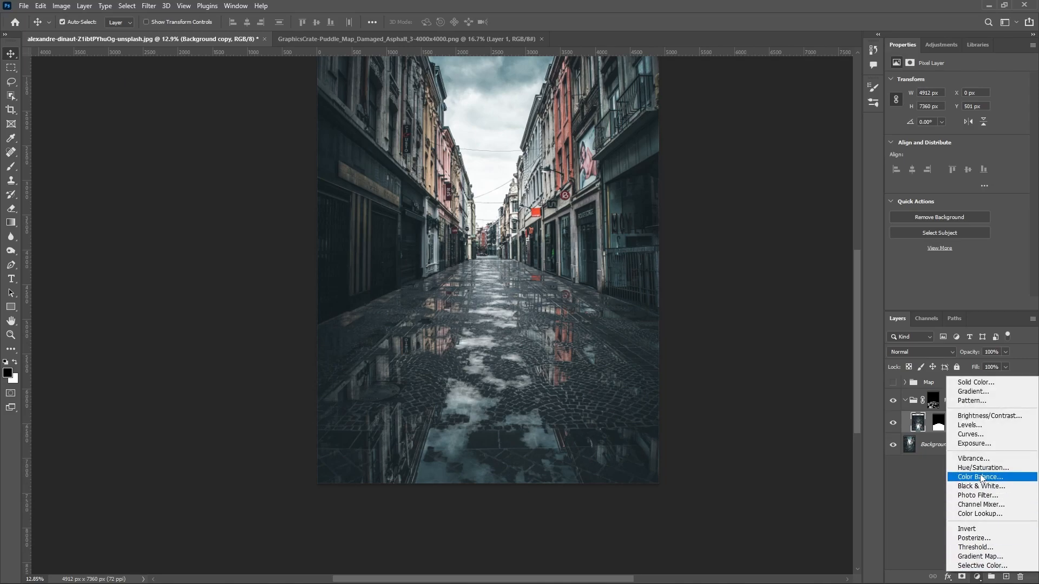
{"action": "left_click", "coordinate": [979, 556]}
{"action": "left_click", "coordinate": [923, 426]}
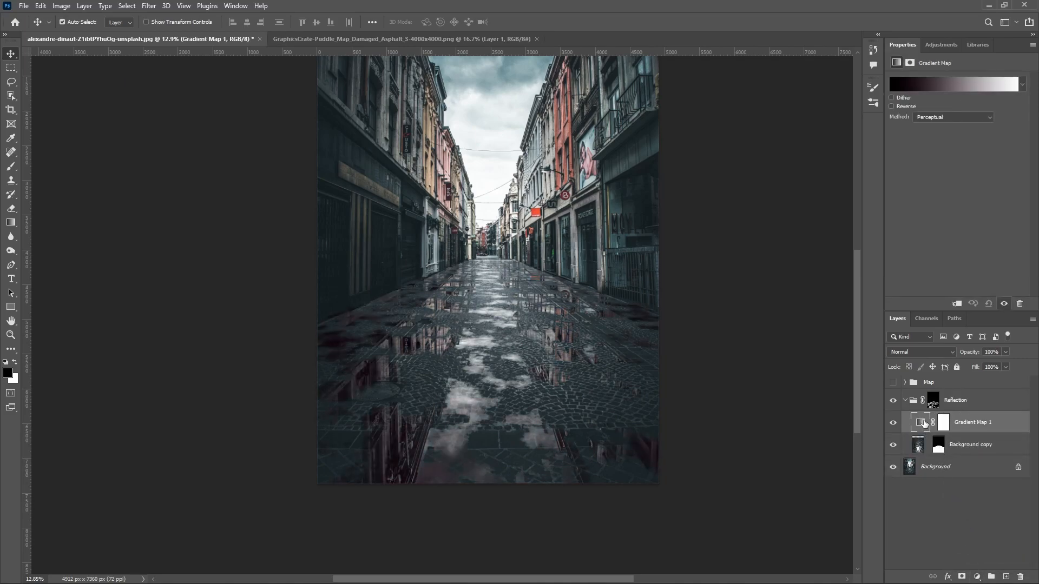
{"action": "left_click", "coordinate": [956, 303]}
Step: Recolor the gradient map with colors sampled from the photo: pale grey from the distant street for highlights, dark blue-grey from the building base for shadows
{"action": "left_click", "coordinate": [921, 86]}
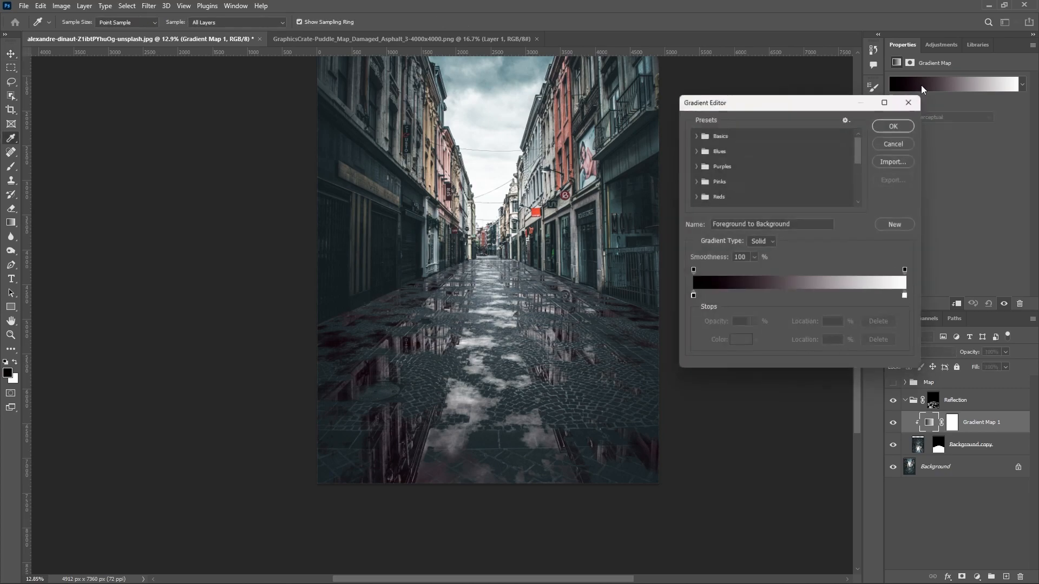
{"action": "left_click", "coordinate": [909, 299]}
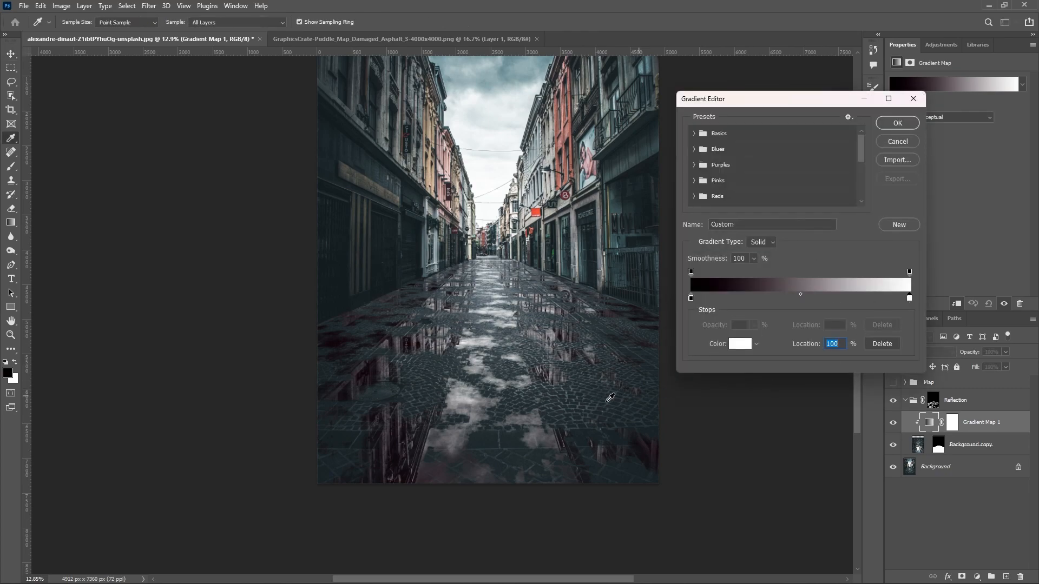
{"action": "left_click", "coordinate": [593, 402]}
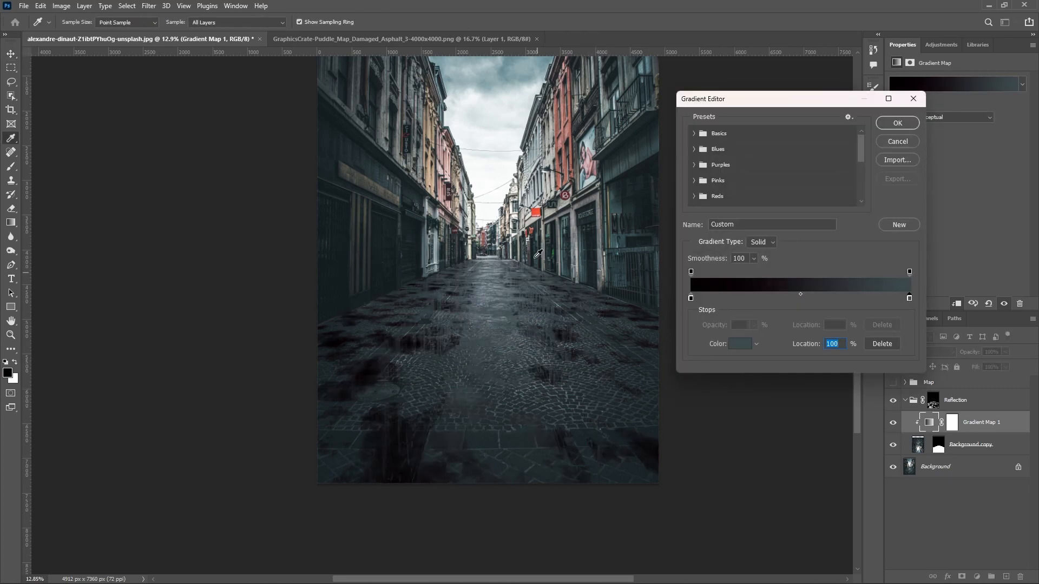
{"action": "left_click", "coordinate": [492, 253]}
{"action": "double_click", "coordinate": [690, 298]}
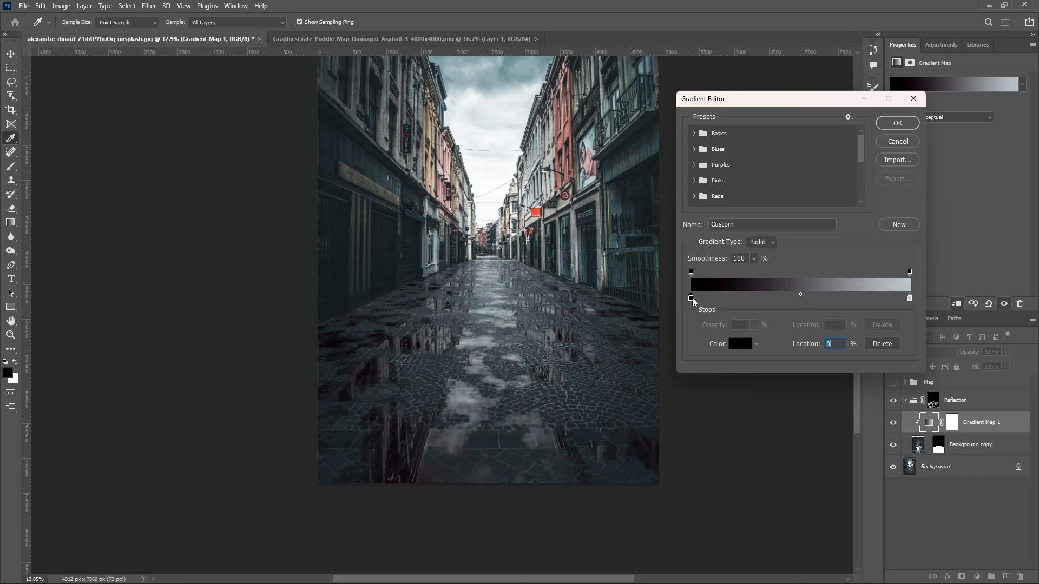
{"action": "left_click", "coordinate": [609, 290]}
{"action": "left_click", "coordinate": [869, 314]}
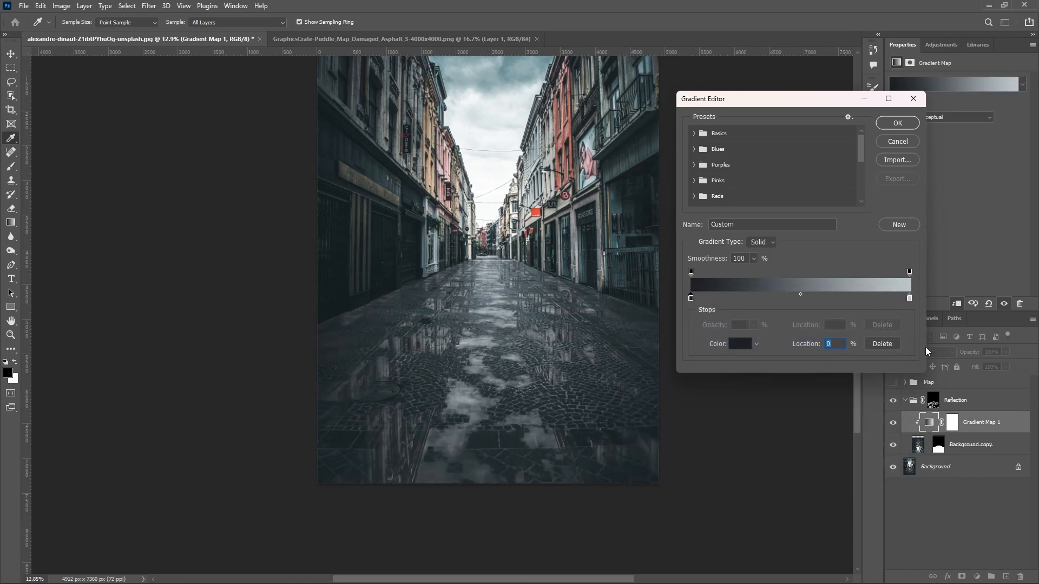
{"action": "left_click", "coordinate": [897, 123]}
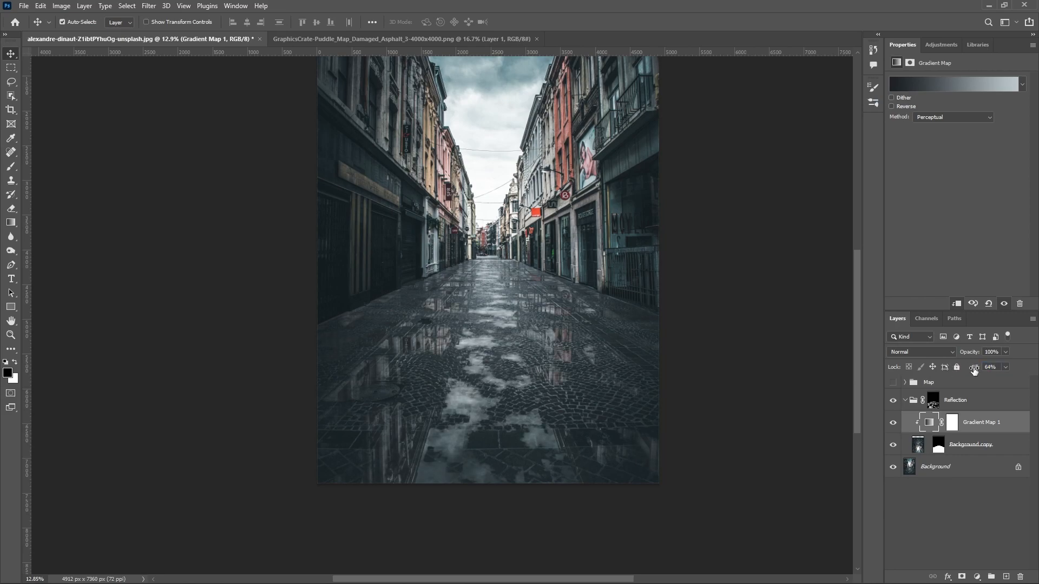
Step: Reduce the fill of the Gradient Map 1 adjustment to 70%
{"action": "left_click", "coordinate": [974, 368]}
{"action": "left_click", "coordinate": [565, 338]}
{"action": "scroll", "coordinate": [565, 339], "scroll_direction": "up", "scroll_amount": 2}
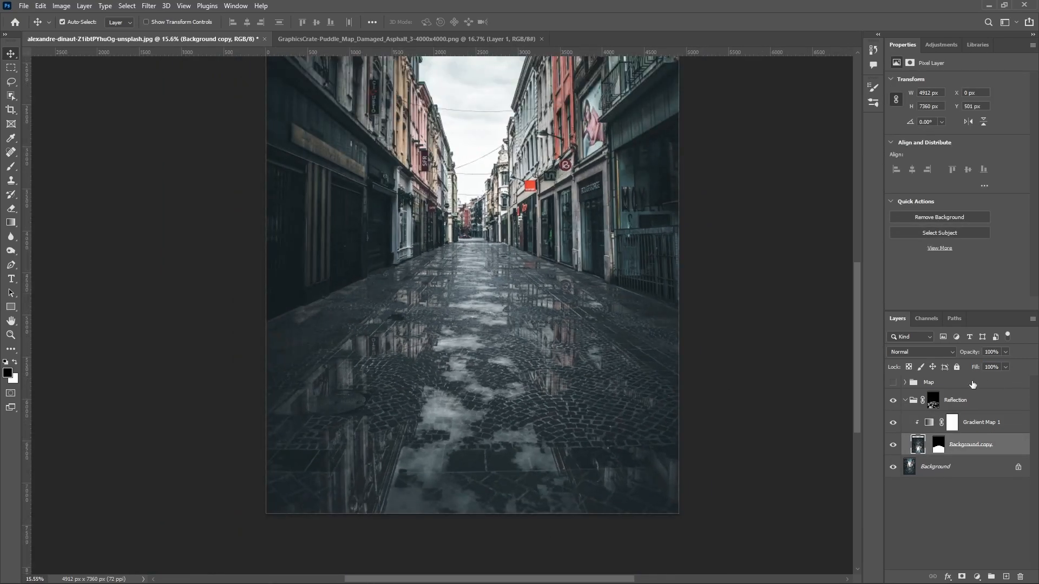
{"action": "left_click", "coordinate": [931, 424]}
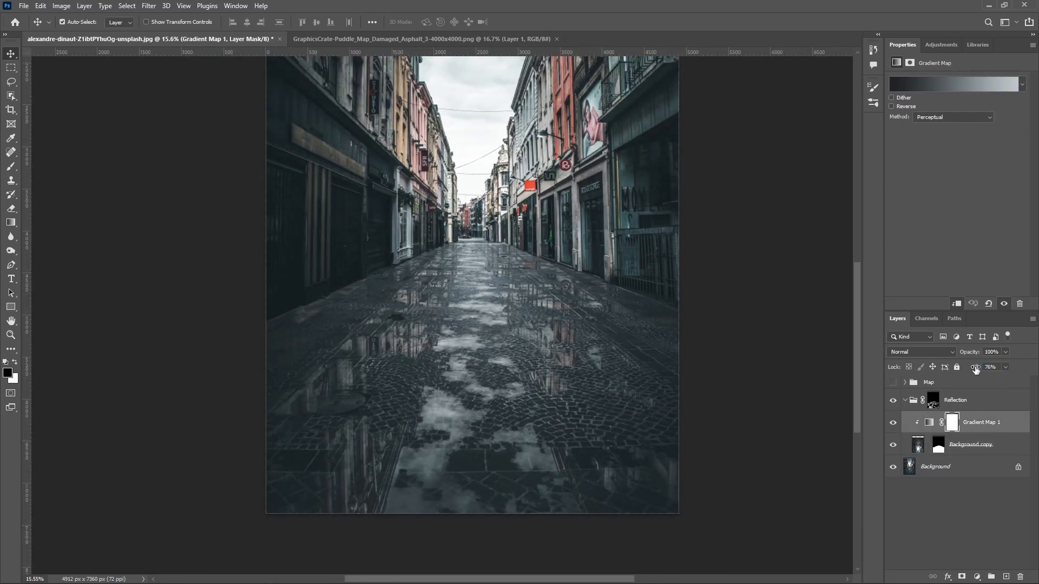
{"action": "left_click_drag", "start_coordinate": [972, 369], "coordinate": [971, 369]}
{"action": "scroll", "coordinate": [532, 386], "scroll_direction": "up", "scroll_amount": 3}
{"action": "left_click_drag", "start_coordinate": [532, 390], "coordinate": [609, 371]}
{"action": "scroll", "coordinate": [580, 374], "scroll_direction": "down", "scroll_amount": 3}
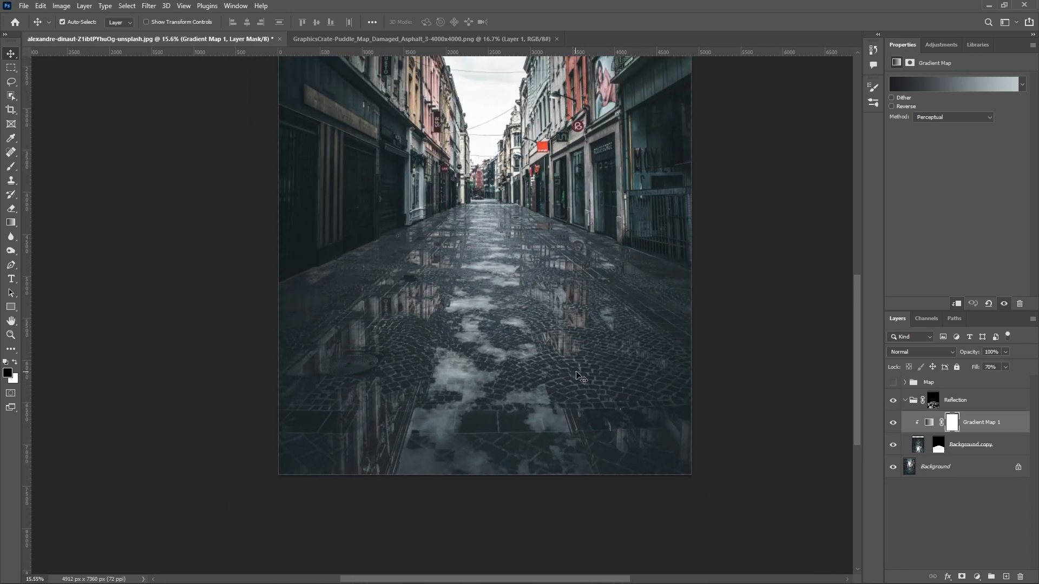
{"action": "scroll", "coordinate": [506, 376], "scroll_direction": "up", "scroll_amount": 1}
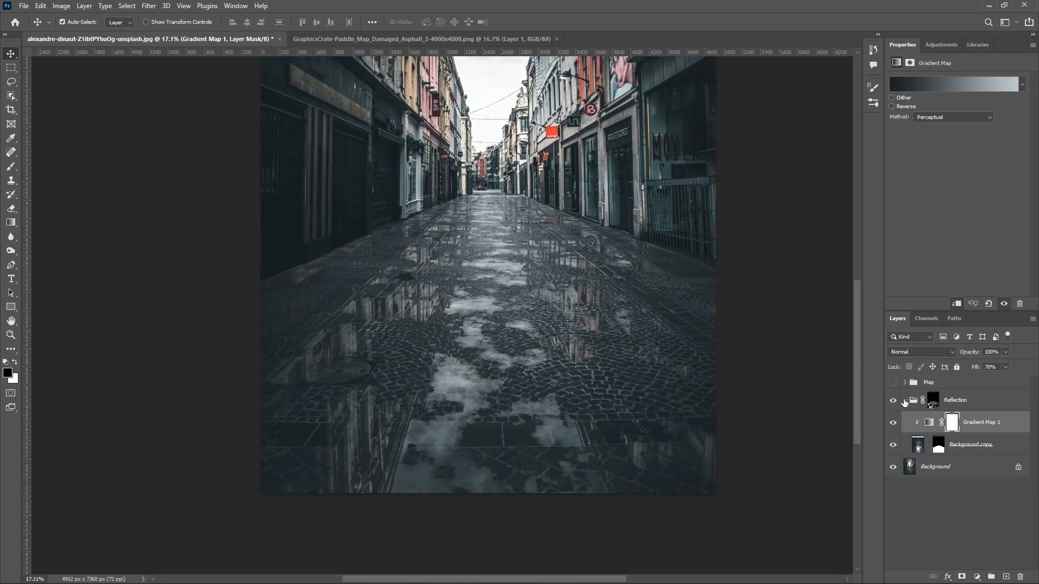
Step: Add a Levels adjustment clipped above the Gradient Map in the Reflection group and set its white output level to 184
{"action": "left_click", "coordinate": [932, 405]}
{"action": "left_click_drag", "start_coordinate": [584, 303], "coordinate": [577, 323]}
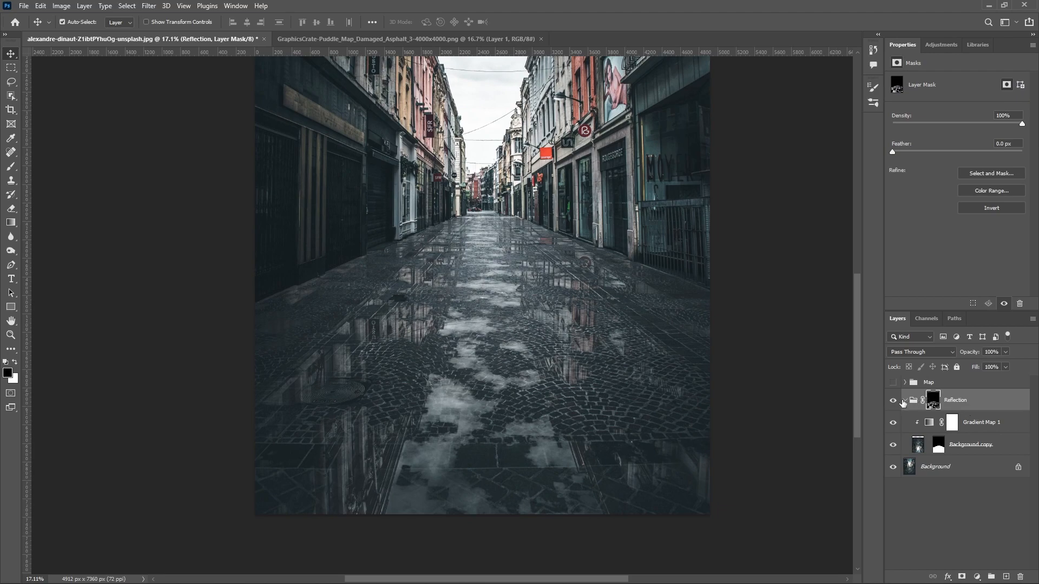
{"action": "left_click", "coordinate": [944, 417]}
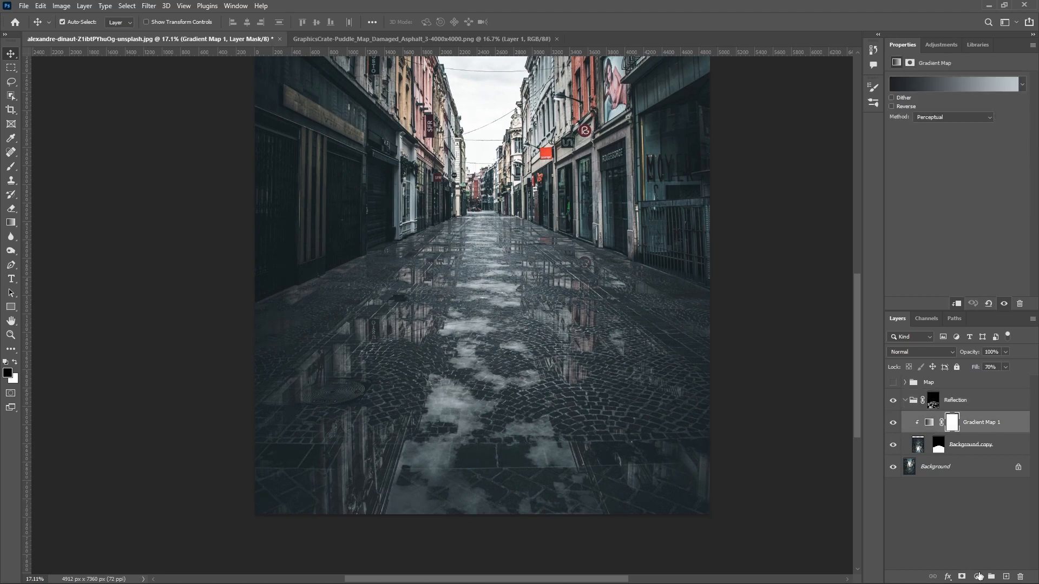
{"action": "left_click", "coordinate": [976, 577]}
{"action": "left_click", "coordinate": [980, 427]}
{"action": "left_click", "coordinate": [957, 304]}
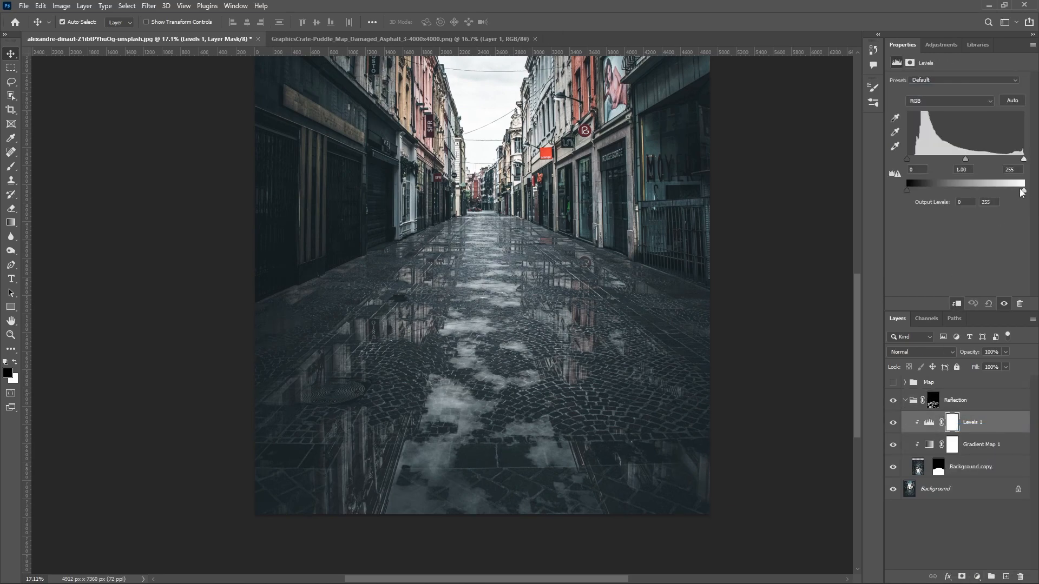
{"action": "left_click_drag", "start_coordinate": [1023, 161], "coordinate": [990, 192]}
{"action": "key", "text": "ctrl+z"}
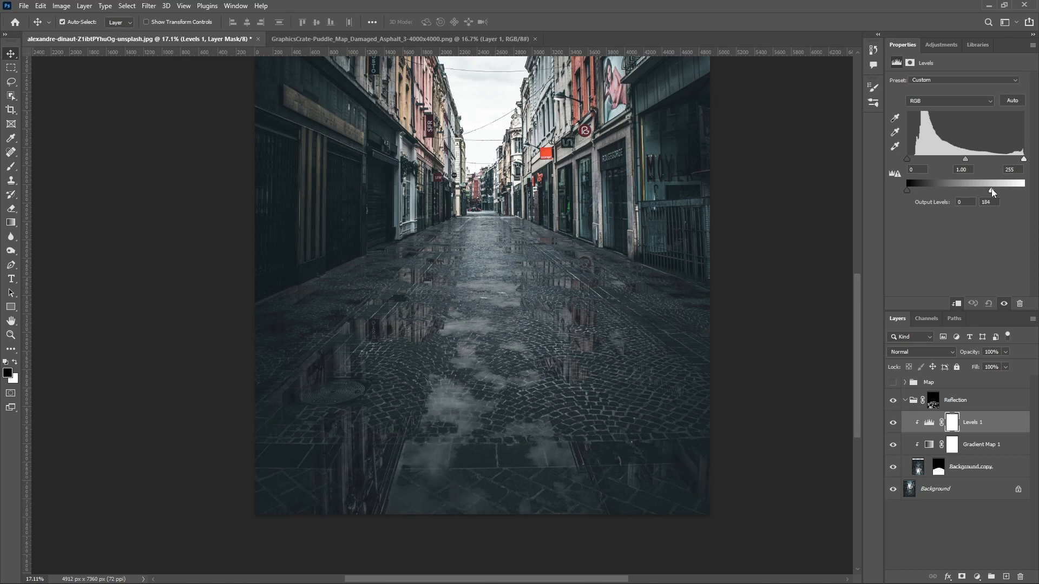
{"action": "left_click", "coordinate": [952, 423]}
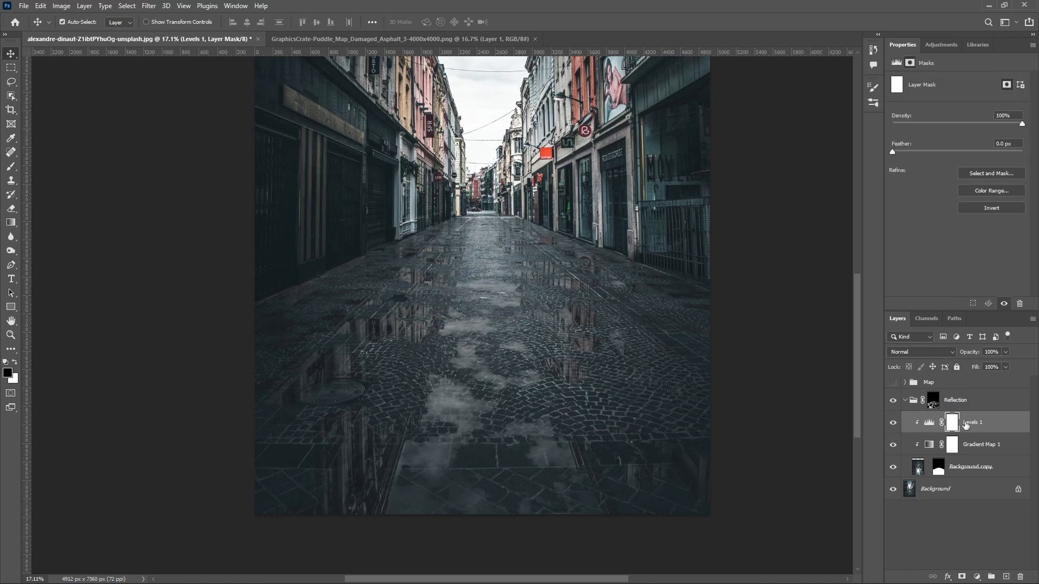
{"action": "key", "text": "ctrl+i"}
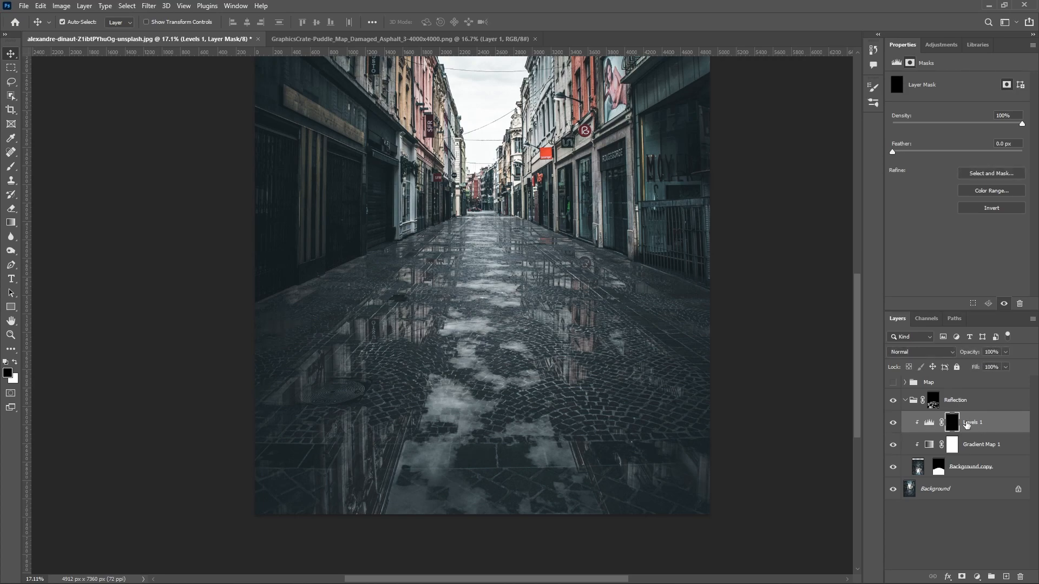
{"action": "key", "text": "ctrl+i"}
Step: Brush black on the Levels mask to remove the darkening from the puddles across the middle of the road, keeping it on the foreground puddles
{"action": "key", "text": "b"}
{"action": "key", "text": "c"}
{"action": "key", "text": "b"}
{"action": "key", "text": "x"}
{"action": "key", "text": "x"}
{"action": "mouse_move", "coordinate": [494, 302]}
{"action": "left_mouse_down"}
{"action": "mouse_move", "coordinate": [485, 300]}
{"action": "mouse_move", "coordinate": [486, 366]}
{"action": "mouse_move", "coordinate": [483, 334]}
{"action": "left_mouse_up"}
{"action": "left_click_drag", "start_coordinate": [285, 22], "coordinate": [378, 25]}
{"action": "mouse_move", "coordinate": [465, 234]}
{"action": "left_mouse_down"}
{"action": "mouse_move", "coordinate": [487, 292]}
{"action": "mouse_move", "coordinate": [447, 292]}
{"action": "mouse_move", "coordinate": [495, 290]}
{"action": "mouse_move", "coordinate": [531, 273]}
{"action": "mouse_move", "coordinate": [487, 329]}
{"action": "mouse_move", "coordinate": [521, 360]}
{"action": "mouse_move", "coordinate": [424, 425]}
{"action": "mouse_move", "coordinate": [528, 418]}
{"action": "mouse_move", "coordinate": [541, 437]}
{"action": "mouse_move", "coordinate": [406, 335]}
{"action": "mouse_move", "coordinate": [331, 370]}
{"action": "mouse_move", "coordinate": [600, 321]}
{"action": "mouse_move", "coordinate": [576, 323]}
{"action": "mouse_move", "coordinate": [585, 272]}
{"action": "mouse_move", "coordinate": [574, 369]}
{"action": "mouse_move", "coordinate": [331, 320]}
{"action": "mouse_move", "coordinate": [374, 383]}
{"action": "mouse_move", "coordinate": [437, 271]}
{"action": "mouse_move", "coordinate": [428, 282]}
{"action": "mouse_move", "coordinate": [519, 268]}
{"action": "mouse_move", "coordinate": [557, 312]}
{"action": "mouse_move", "coordinate": [570, 360]}
{"action": "mouse_move", "coordinate": [340, 440]}
{"action": "mouse_move", "coordinate": [308, 436]}
{"action": "mouse_move", "coordinate": [322, 492]}
{"action": "mouse_move", "coordinate": [433, 451]}
{"action": "mouse_move", "coordinate": [439, 500]}
{"action": "mouse_move", "coordinate": [688, 447]}
{"action": "mouse_move", "coordinate": [681, 468]}
{"action": "mouse_move", "coordinate": [705, 479]}
{"action": "mouse_move", "coordinate": [666, 390]}
{"action": "mouse_move", "coordinate": [670, 312]}
{"action": "mouse_move", "coordinate": [638, 330]}
{"action": "mouse_move", "coordinate": [498, 286]}
{"action": "mouse_move", "coordinate": [522, 251]}
{"action": "mouse_move", "coordinate": [558, 290]}
{"action": "mouse_move", "coordinate": [515, 361]}
{"action": "mouse_move", "coordinate": [437, 376]}
{"action": "mouse_move", "coordinate": [450, 342]}
{"action": "mouse_move", "coordinate": [565, 330]}
{"action": "left_mouse_up"}
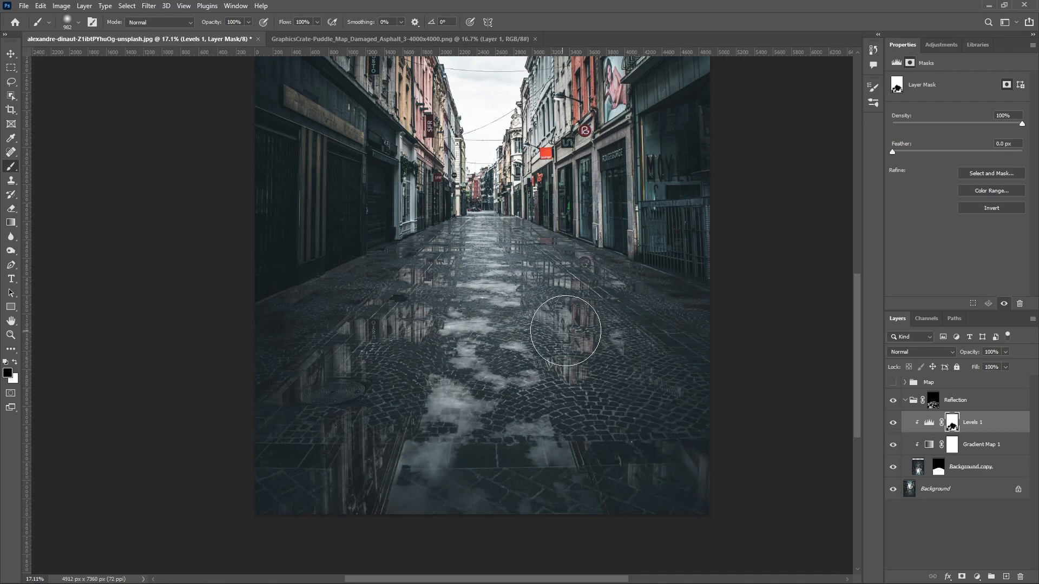
{"action": "scroll", "coordinate": [523, 314], "scroll_direction": "down", "scroll_amount": 1}
{"action": "left_click_drag", "start_coordinate": [520, 305], "coordinate": [518, 327]}
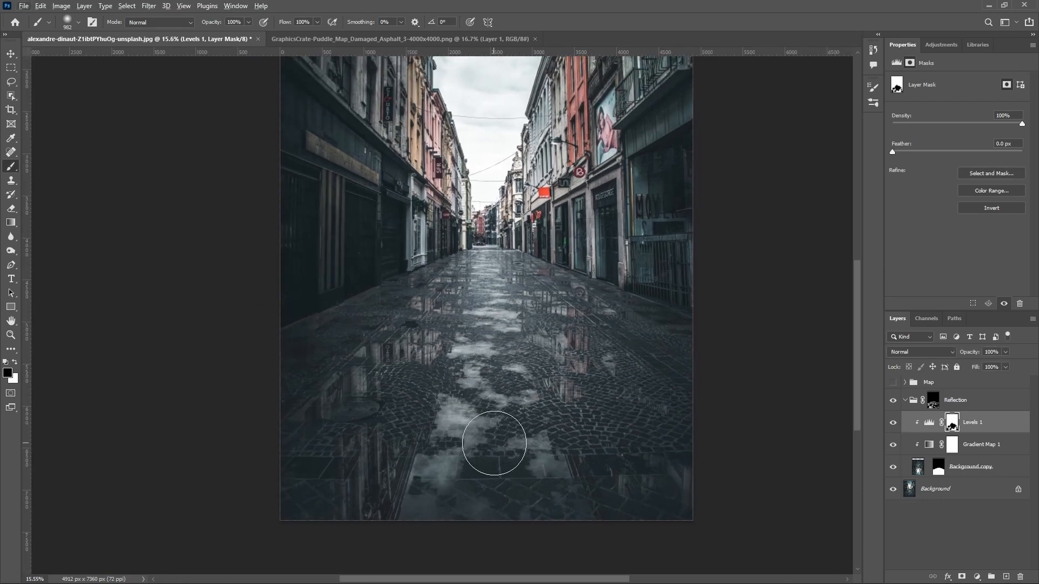
{"action": "key", "text": "x"}
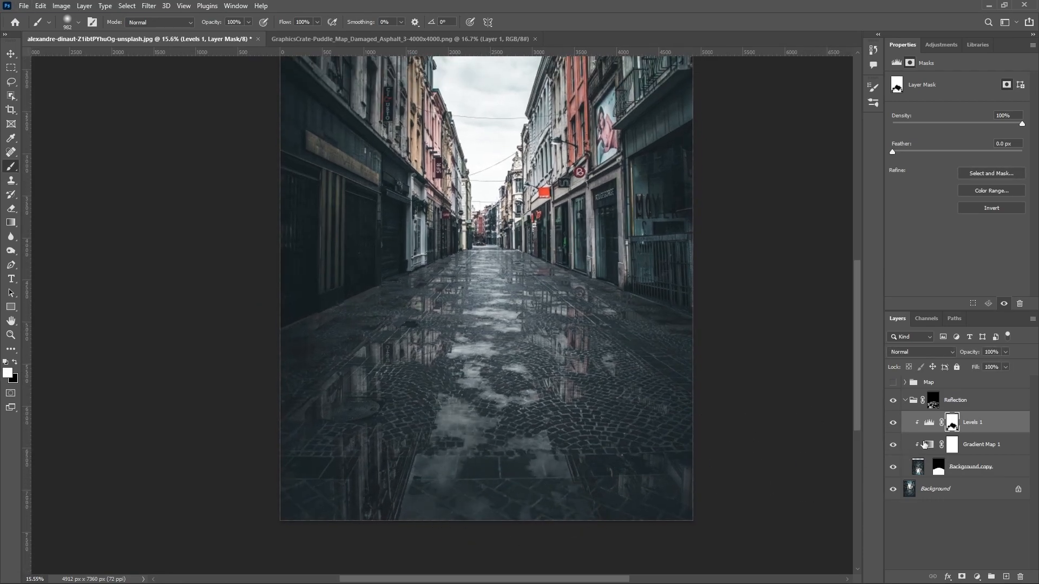
Step: Brush black on the Reflection group's mask to hide the puddles in the nearest foreground of the road
{"action": "left_click", "coordinate": [932, 407]}
{"action": "key", "text": "x"}
{"action": "mouse_move", "coordinate": [573, 514]}
{"action": "left_mouse_down"}
{"action": "mouse_move", "coordinate": [340, 505]}
{"action": "mouse_move", "coordinate": [432, 485]}
{"action": "mouse_move", "coordinate": [546, 488]}
{"action": "mouse_move", "coordinate": [533, 469]}
{"action": "mouse_move", "coordinate": [546, 446]}
{"action": "mouse_move", "coordinate": [500, 483]}
{"action": "left_mouse_up"}
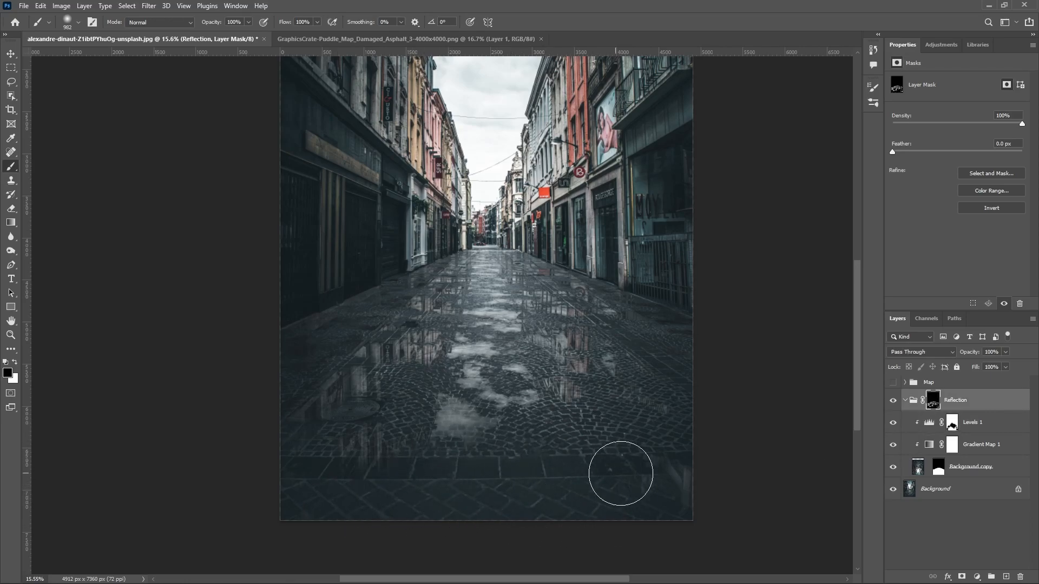
{"action": "mouse_move", "coordinate": [569, 395]}
{"action": "left_mouse_down"}
{"action": "mouse_move", "coordinate": [606, 396]}
{"action": "mouse_move", "coordinate": [563, 392]}
{"action": "left_mouse_up"}
{"action": "left_click_drag", "start_coordinate": [508, 348], "coordinate": [500, 390]}
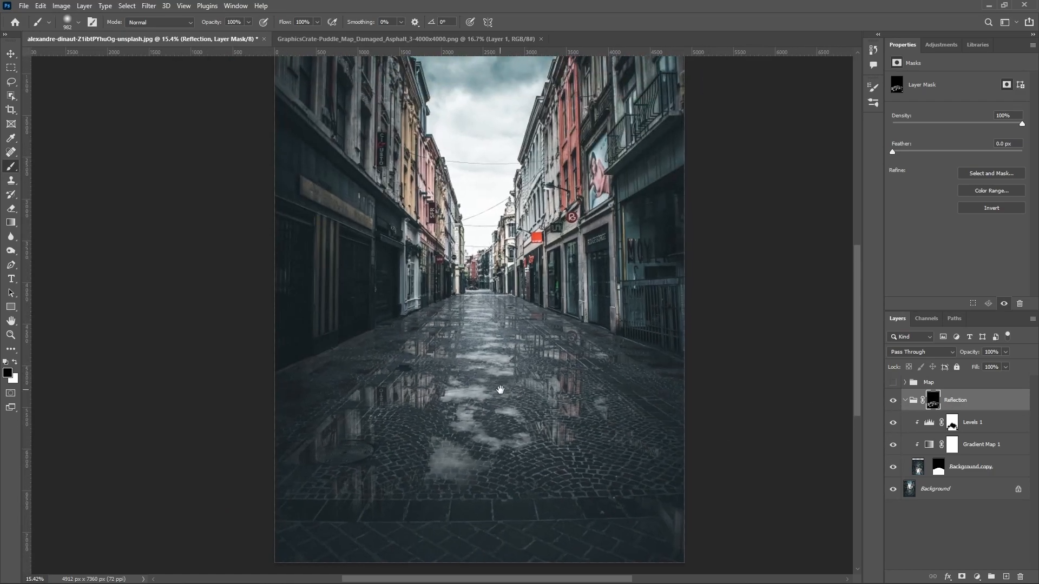
Step: Start a Path Blur on the Background copy layer and reorient its blur path to run vertically
{"action": "left_click", "coordinate": [918, 472]}
{"action": "key", "text": "v"}
{"action": "scroll", "coordinate": [571, 387], "scroll_direction": "up", "scroll_amount": 5}
{"action": "left_click_drag", "start_coordinate": [418, 208], "coordinate": [390, 177]}
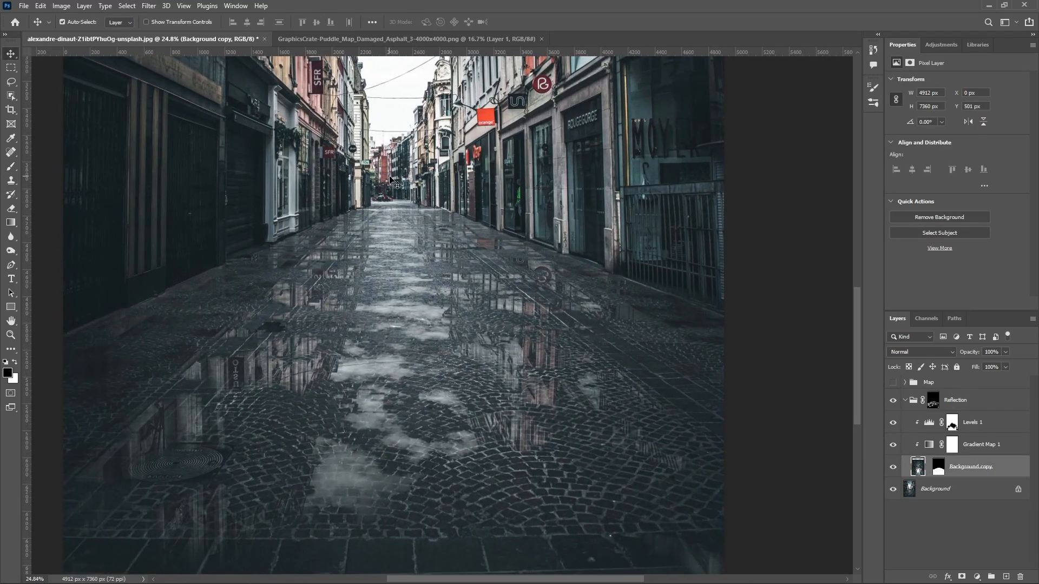
{"action": "left_click", "coordinate": [149, 7]}
{"action": "mouse_move", "coordinate": [175, 146]}
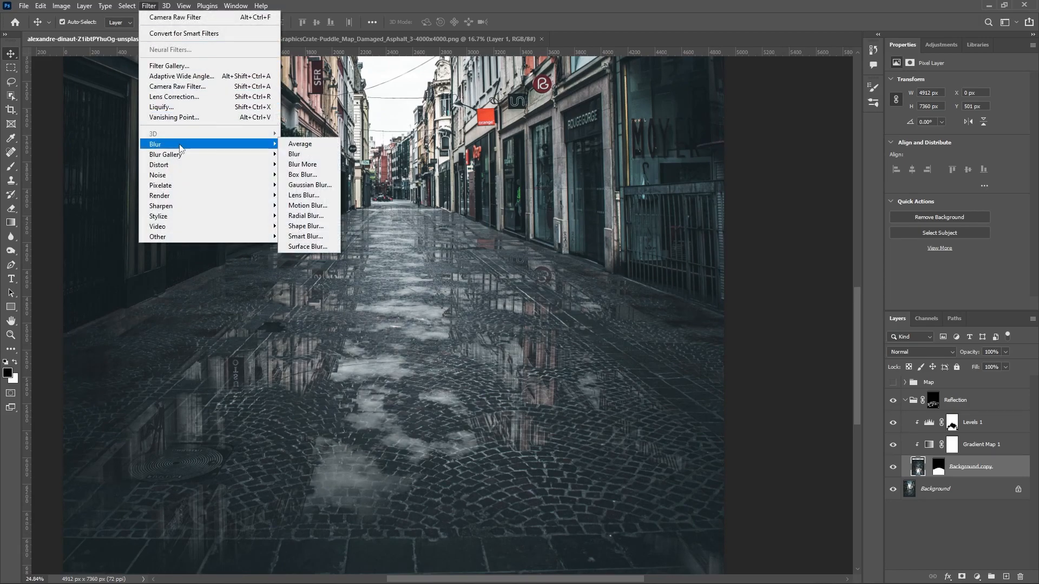
{"action": "left_click", "coordinate": [305, 185]}
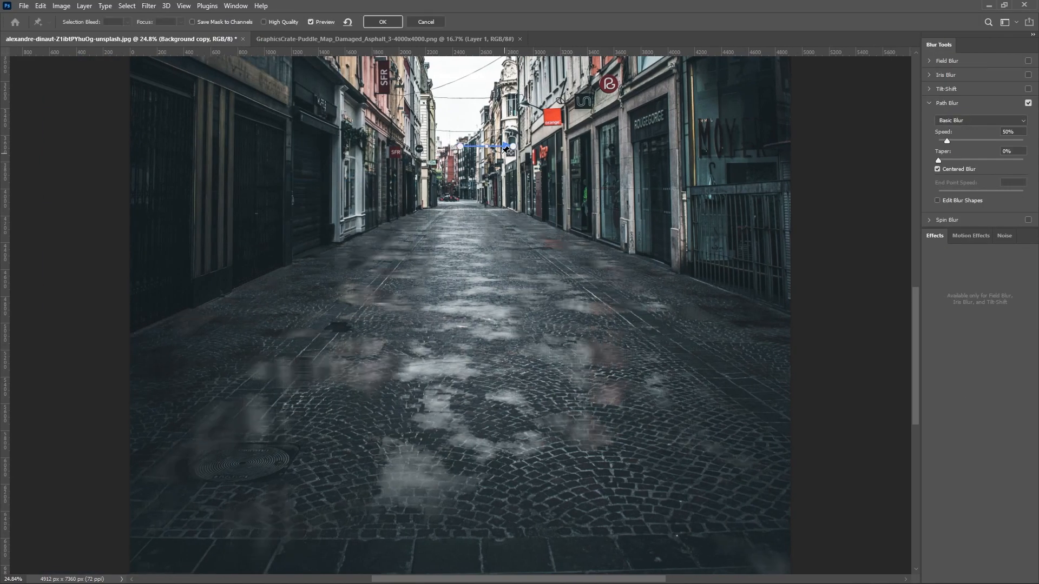
{"action": "left_click_drag", "start_coordinate": [515, 149], "coordinate": [459, 168]}
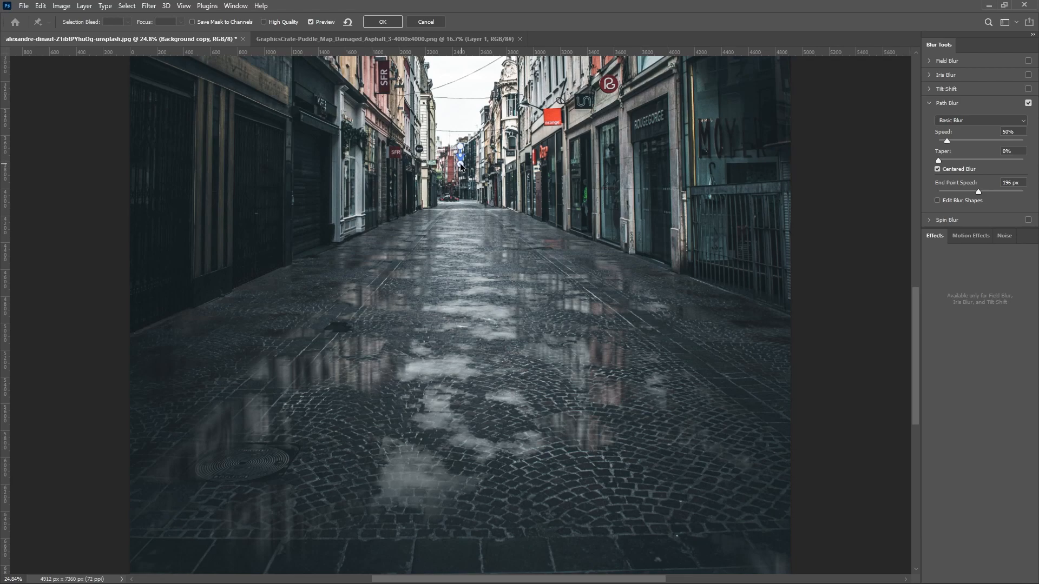
Step: Lower the blur path's end point speed to 13 px and apply the Path Blur
{"action": "left_click_drag", "start_coordinate": [974, 191], "coordinate": [952, 191]}
{"action": "left_click", "coordinate": [460, 166]}
{"action": "left_click_drag", "start_coordinate": [460, 164], "coordinate": [459, 165]}
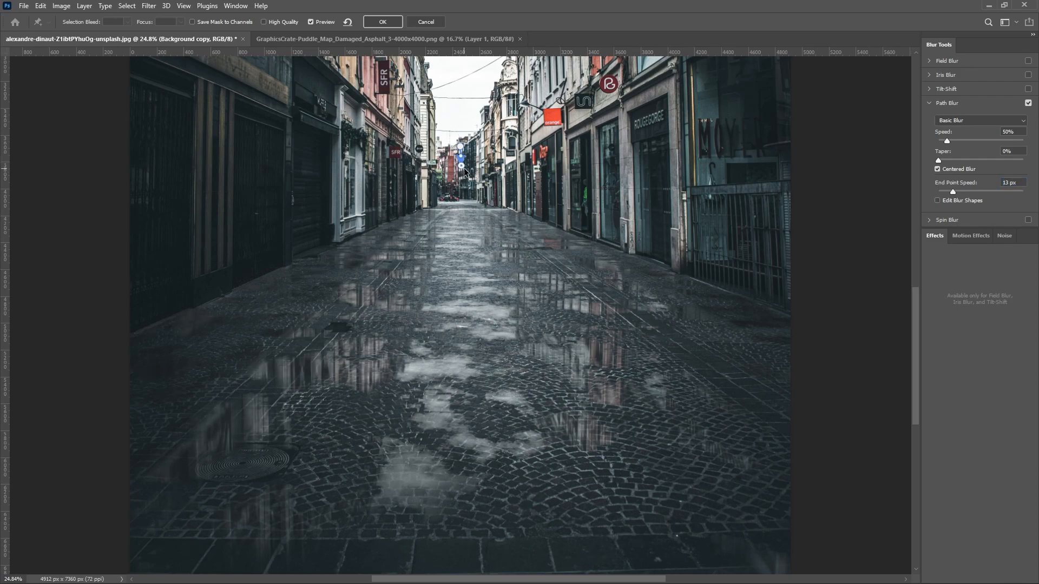
{"action": "left_click", "coordinate": [383, 22]}
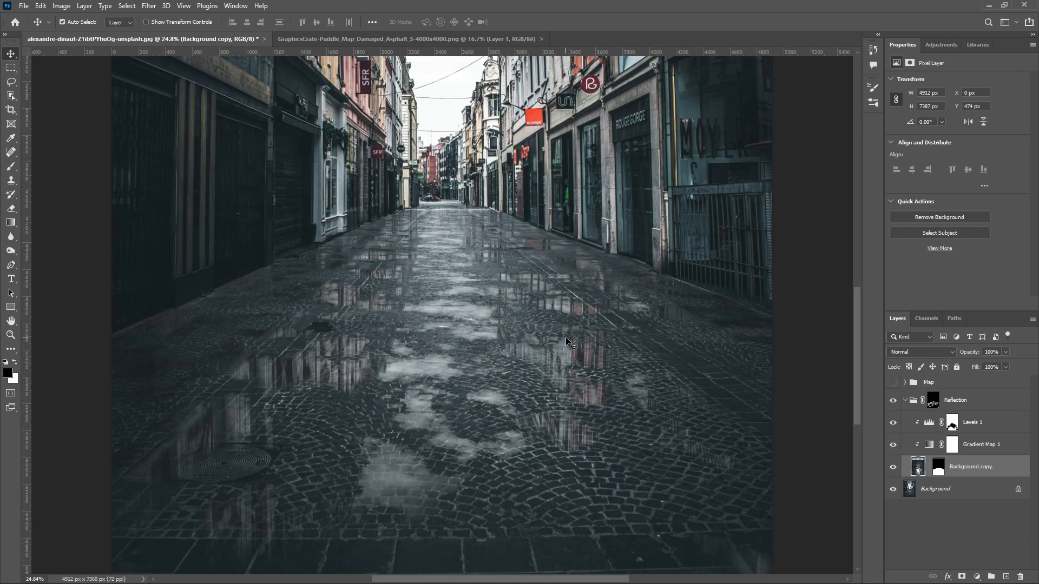
Step: Collapse the Reflection group and compare the full photo with and without the puddle reflections
{"action": "key", "text": "ctrl+0"}
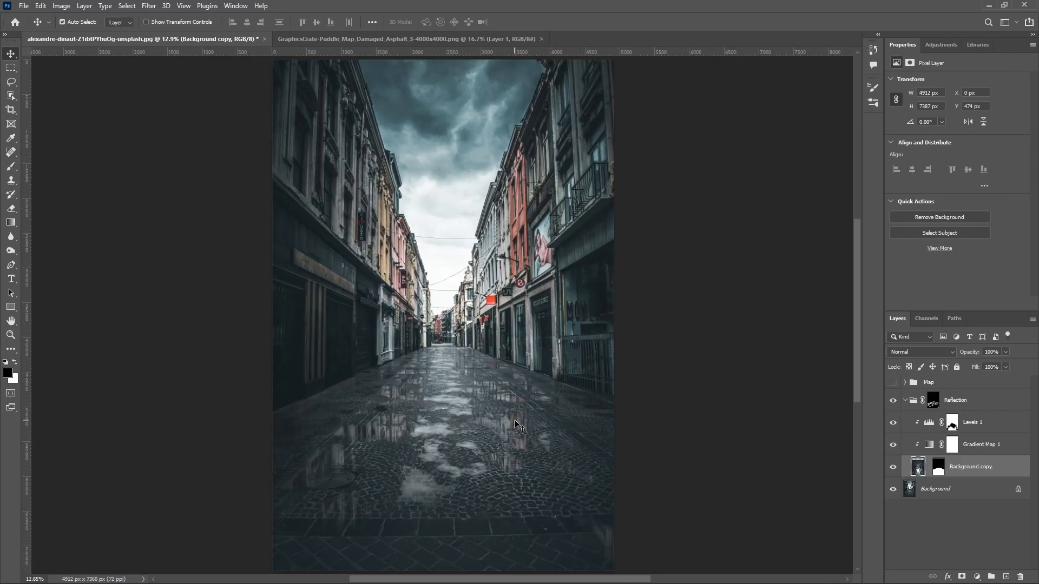
{"action": "scroll", "coordinate": [489, 414], "scroll_direction": "up", "scroll_amount": 2}
{"action": "scroll", "coordinate": [500, 414], "scroll_direction": "down", "scroll_amount": 1}
{"action": "left_click", "coordinate": [905, 401]}
{"action": "left_click", "coordinate": [892, 402]}
{"action": "left_click", "coordinate": [892, 401]}
{"action": "left_click", "coordinate": [892, 402]}
{"action": "left_click", "coordinate": [892, 401]}
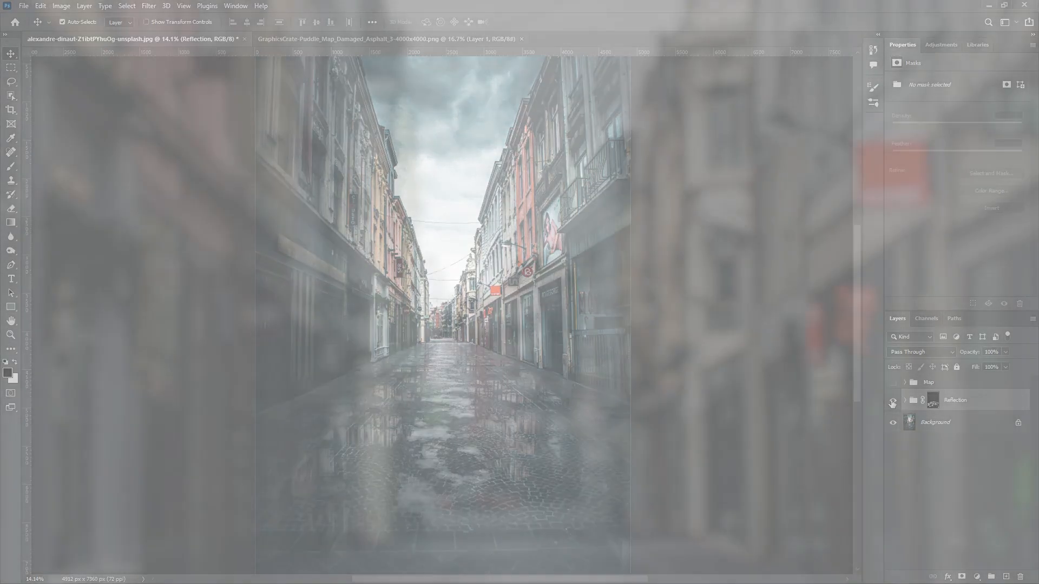